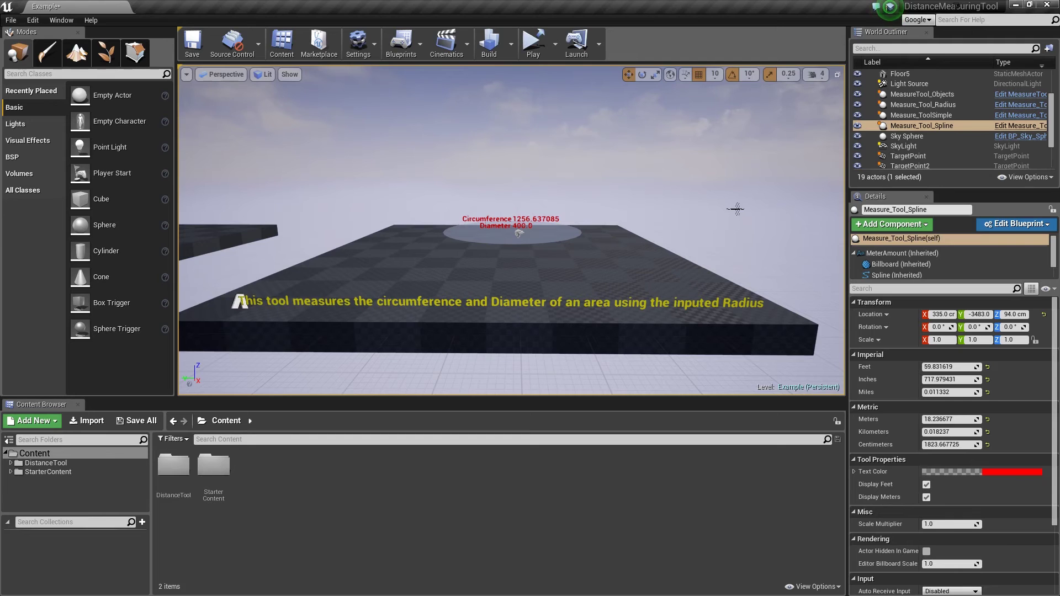
Set Measure_Tool_Radius to radius 300, giving Diameter 600.0 and Circumference 1884.955688, and frame it
{"action": "mouse_move", "coordinate": [731, 210]}
{"action": "left_mouse_down"}
{"action": "mouse_move", "coordinate": [724, 177]}
{"action": "mouse_move", "coordinate": [726, 221]}
{"action": "mouse_move", "coordinate": [724, 195]}
{"action": "left_mouse_up"}
{"action": "left_click", "coordinate": [572, 303]}
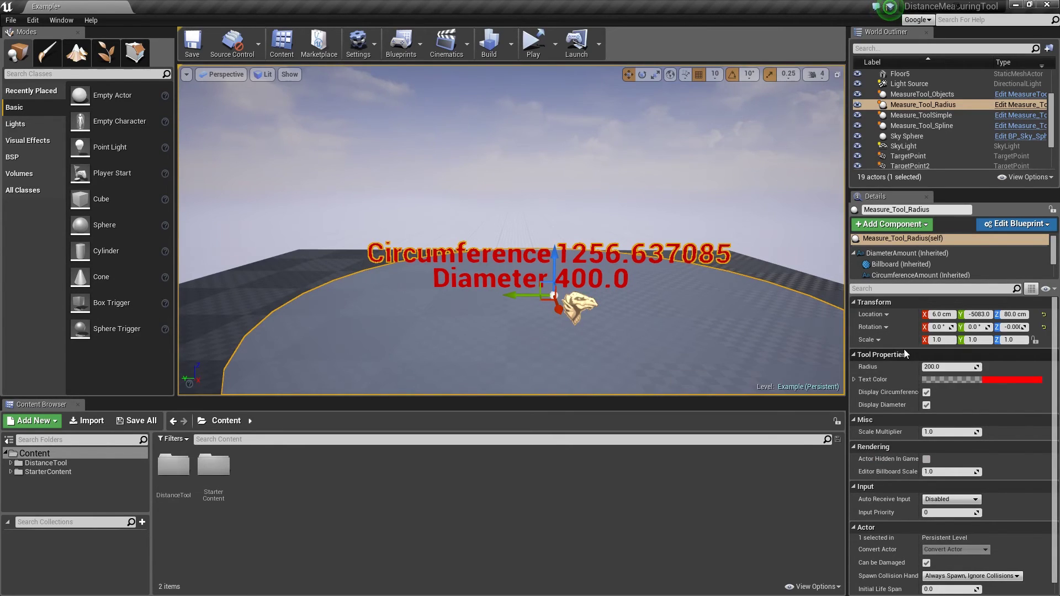
{"action": "left_click", "coordinate": [942, 367]}
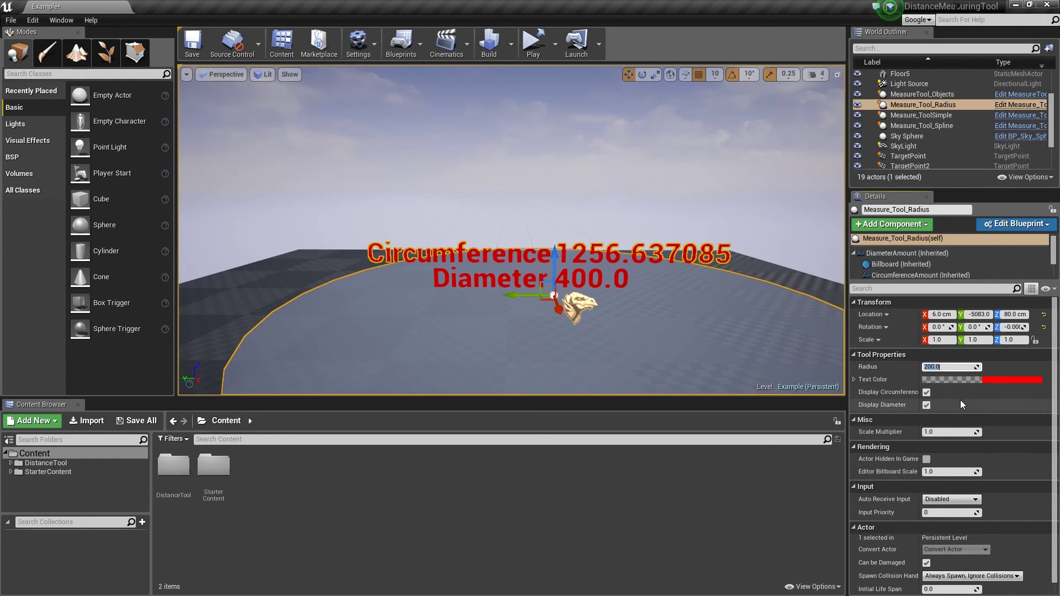
{"action": "type", "text": "300"}
{"action": "key", "text": "Return"}
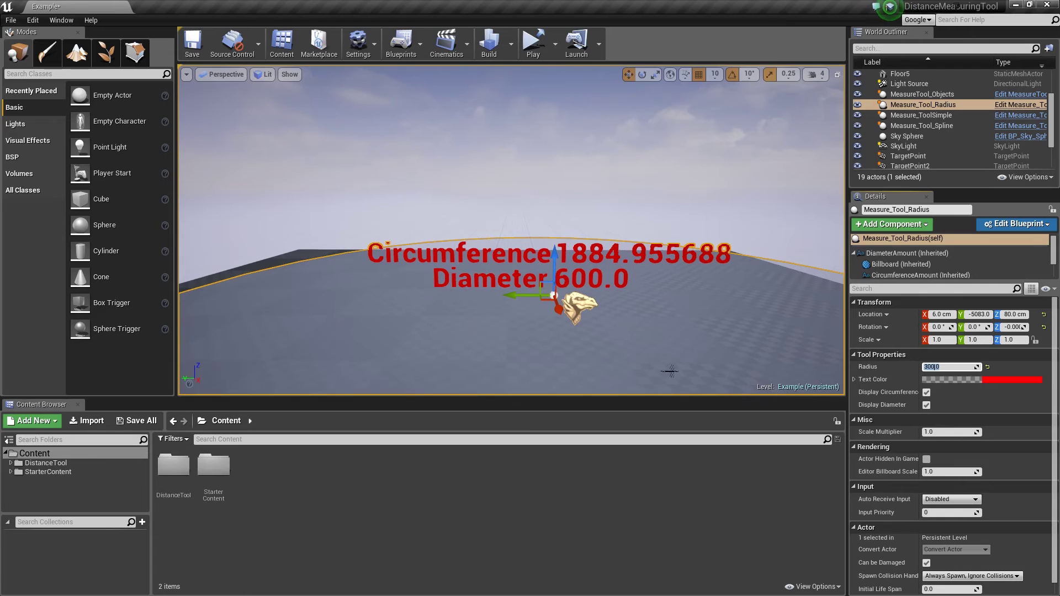
{"action": "key", "text": "Return"}
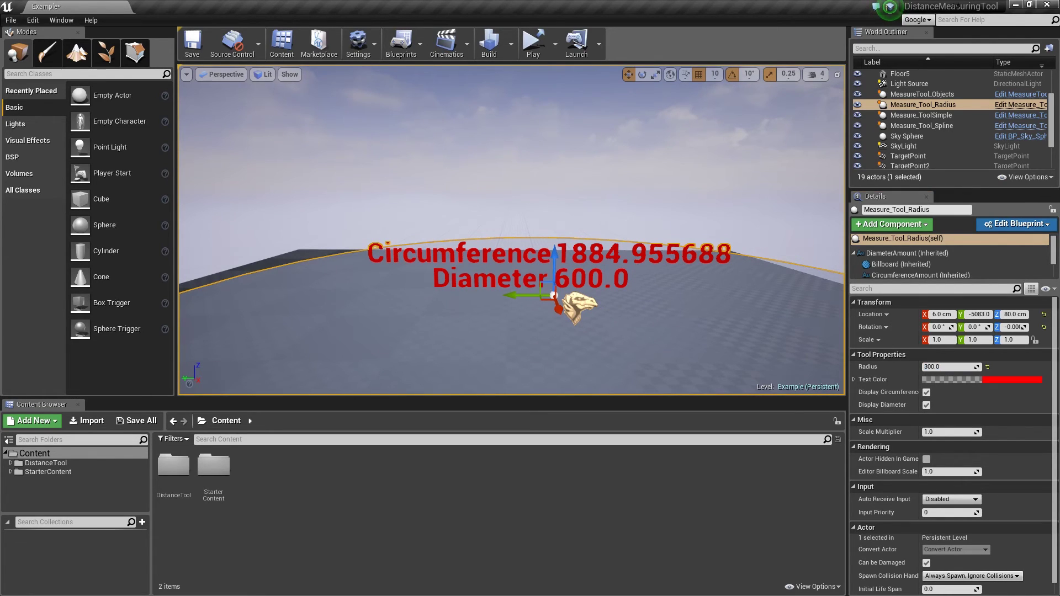
{"action": "key", "text": "f"}
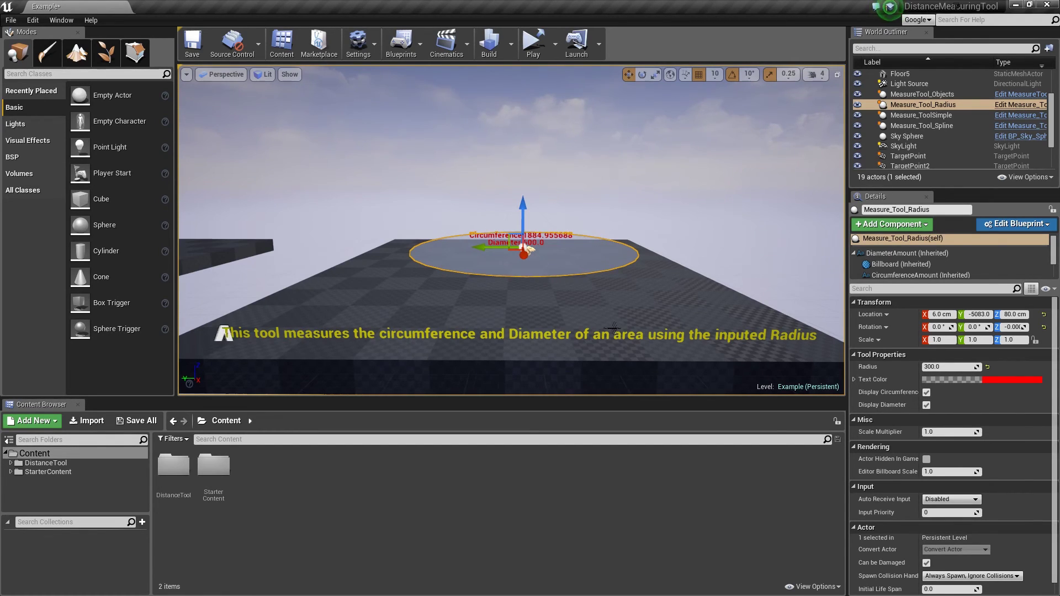
Drag both end points of Measure_Tool_Spline outward and down, lengthening it to 62.129761 feet
{"action": "middle_click_drag", "start_coordinate": [613, 325], "coordinate": [486, 331]}
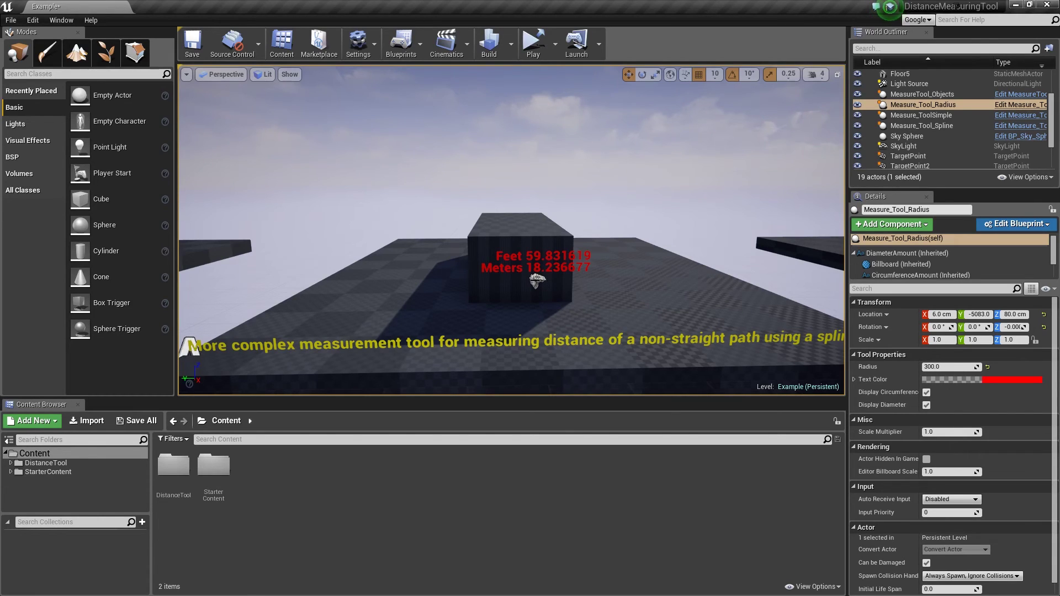
{"action": "left_click", "coordinate": [535, 282]}
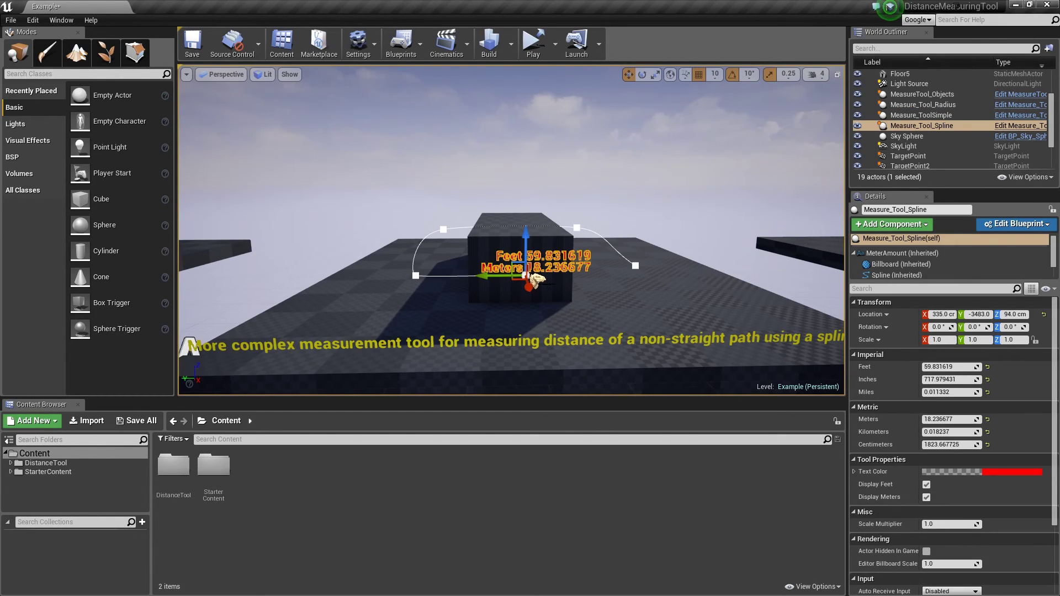
{"action": "middle_click_drag", "start_coordinate": [564, 283], "coordinate": [544, 300]}
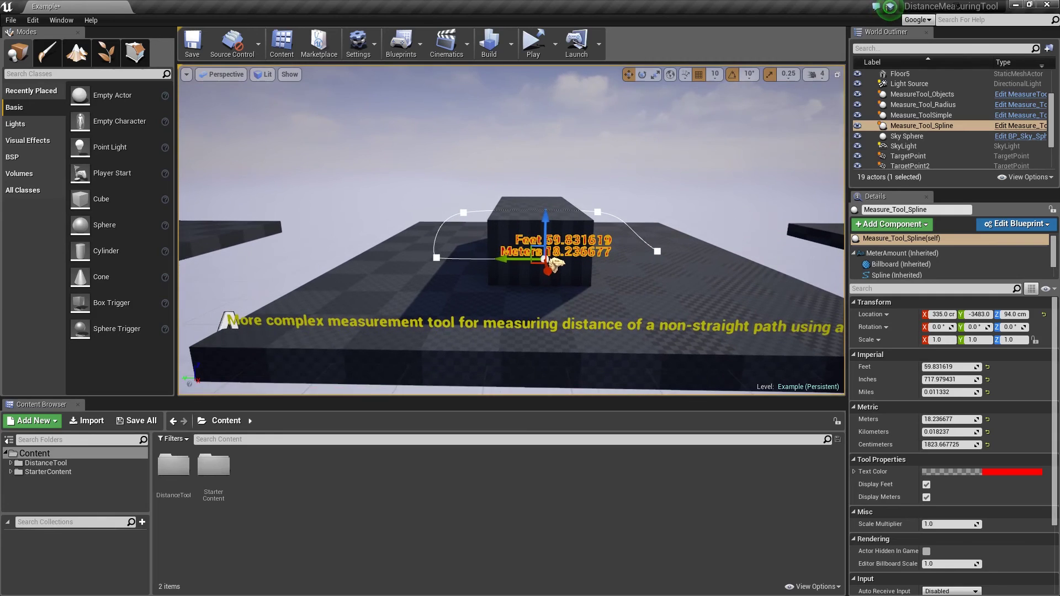
{"action": "left_click", "coordinate": [658, 253]}
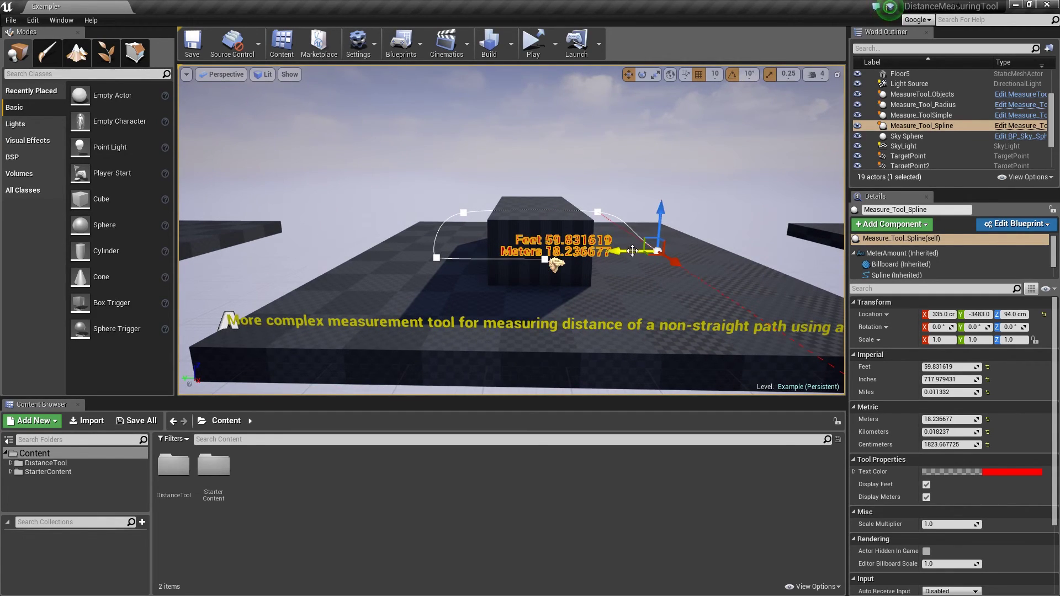
{"action": "left_click_drag", "start_coordinate": [629, 251], "coordinate": [674, 249]}
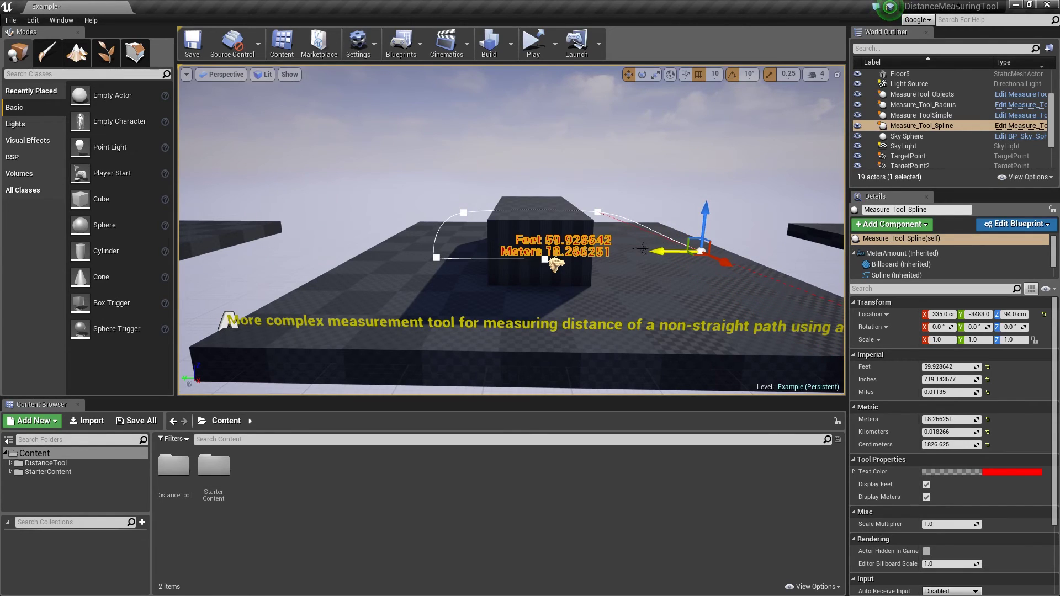
{"action": "left_click", "coordinate": [437, 258]}
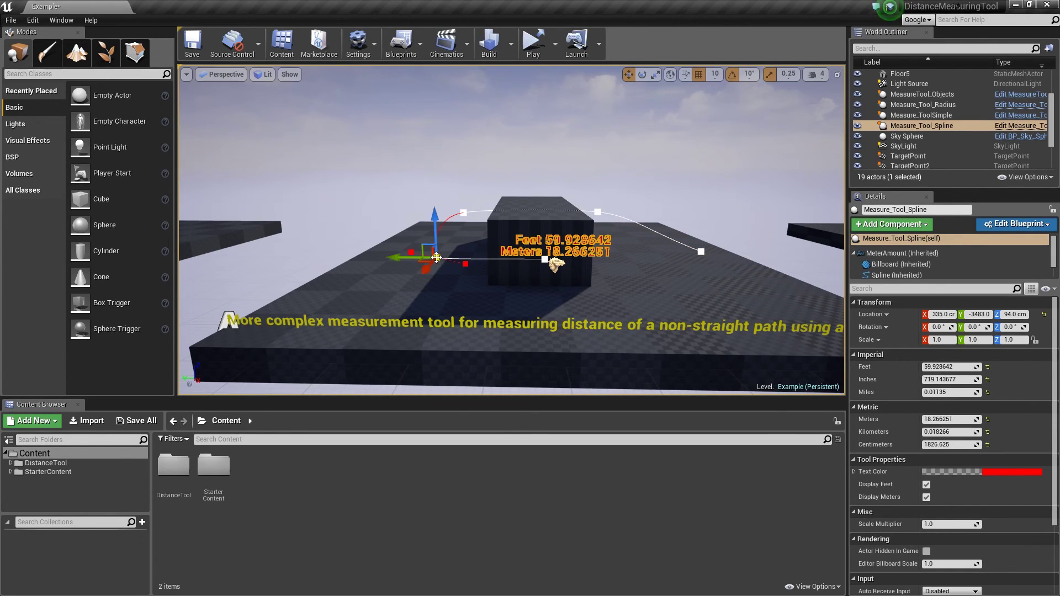
{"action": "left_click_drag", "start_coordinate": [403, 254], "coordinate": [356, 258]}
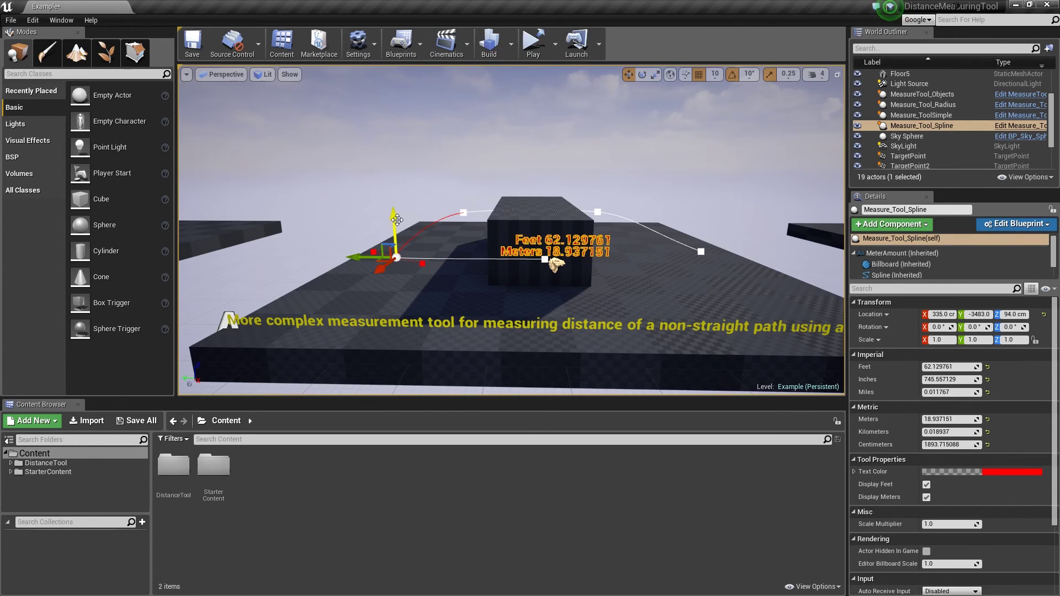
{"action": "mouse_move", "coordinate": [397, 220]}
{"action": "left_mouse_down"}
{"action": "mouse_move", "coordinate": [396, 269]}
{"action": "mouse_move", "coordinate": [416, 217]}
{"action": "left_mouse_up"}
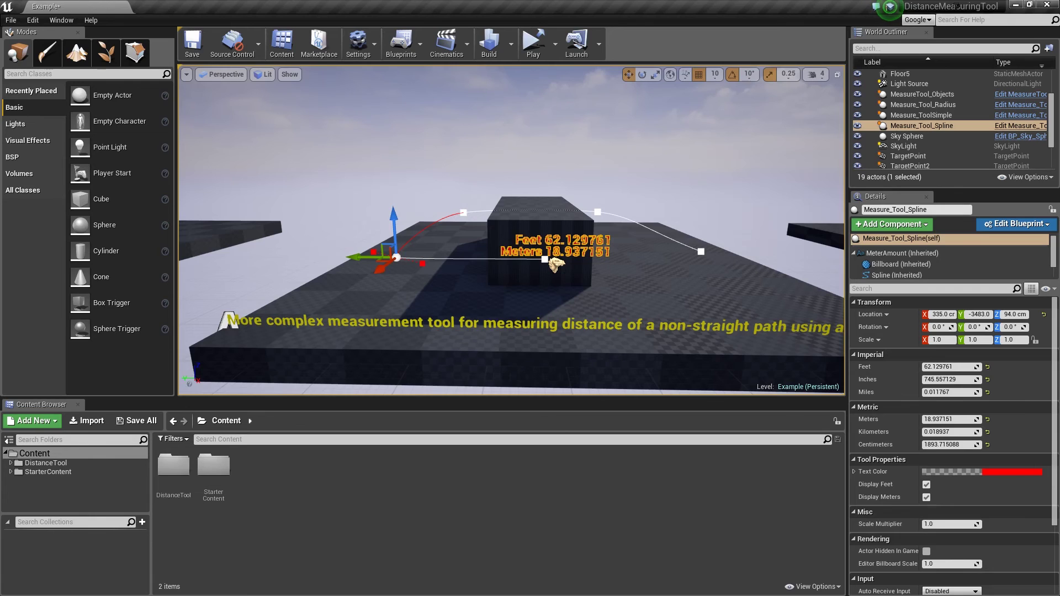
{"action": "middle_click_drag", "start_coordinate": [555, 265], "coordinate": [486, 244]}
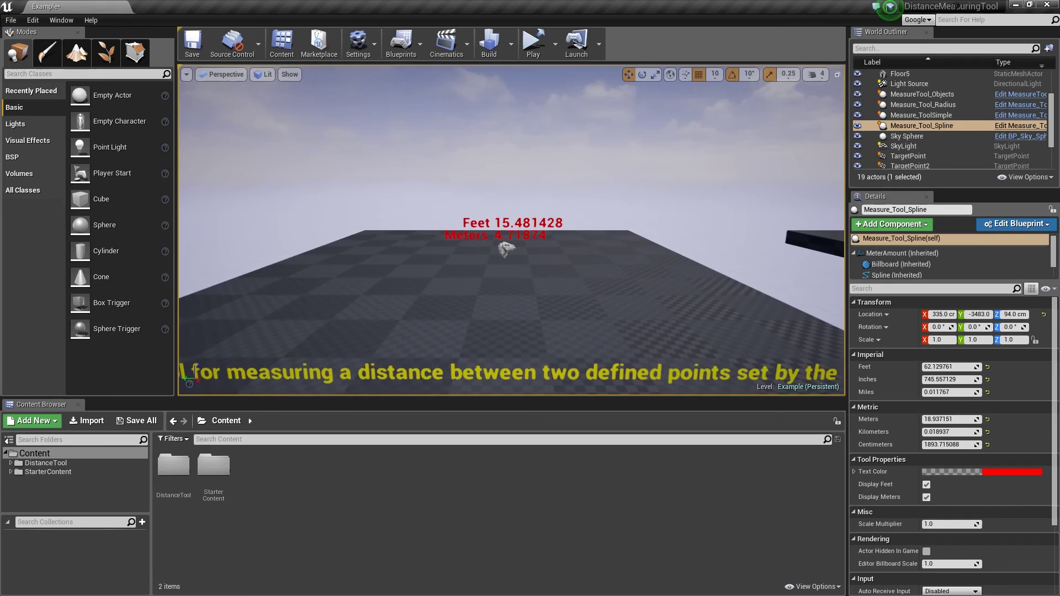
Move Point A and Point B of Measure_ToolSimple along the floor so it reads 17.353287 feet
{"action": "left_click", "coordinate": [507, 246]}
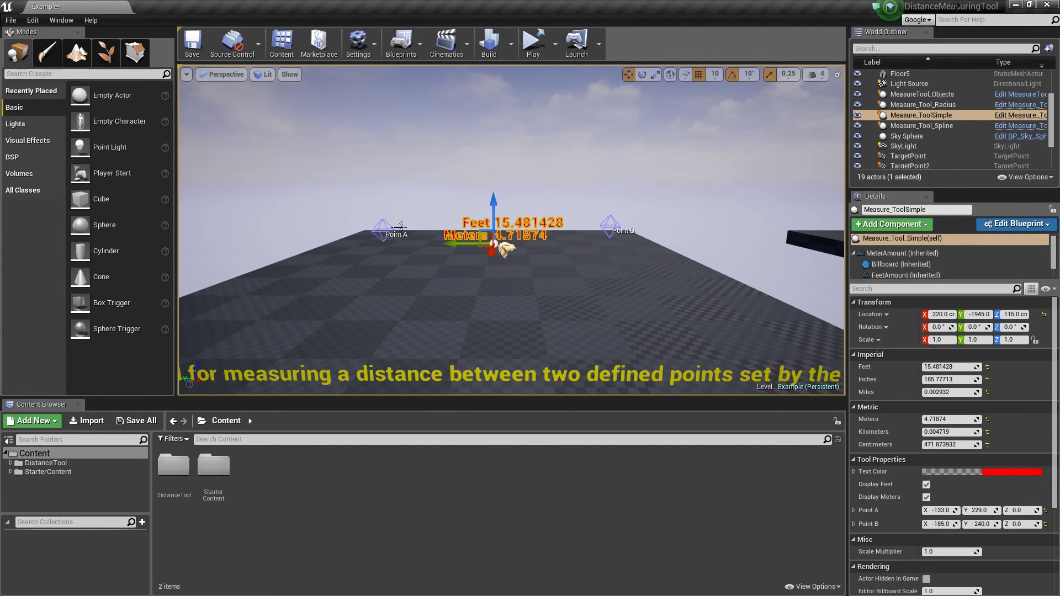
{"action": "left_click", "coordinate": [383, 230]}
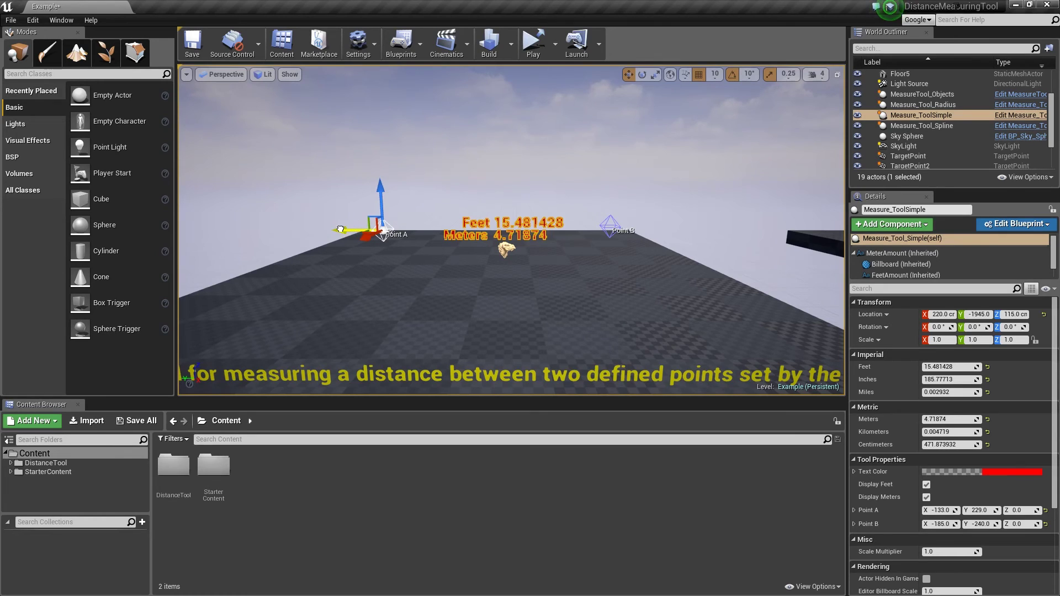
{"action": "left_click_drag", "start_coordinate": [343, 230], "coordinate": [332, 264]}
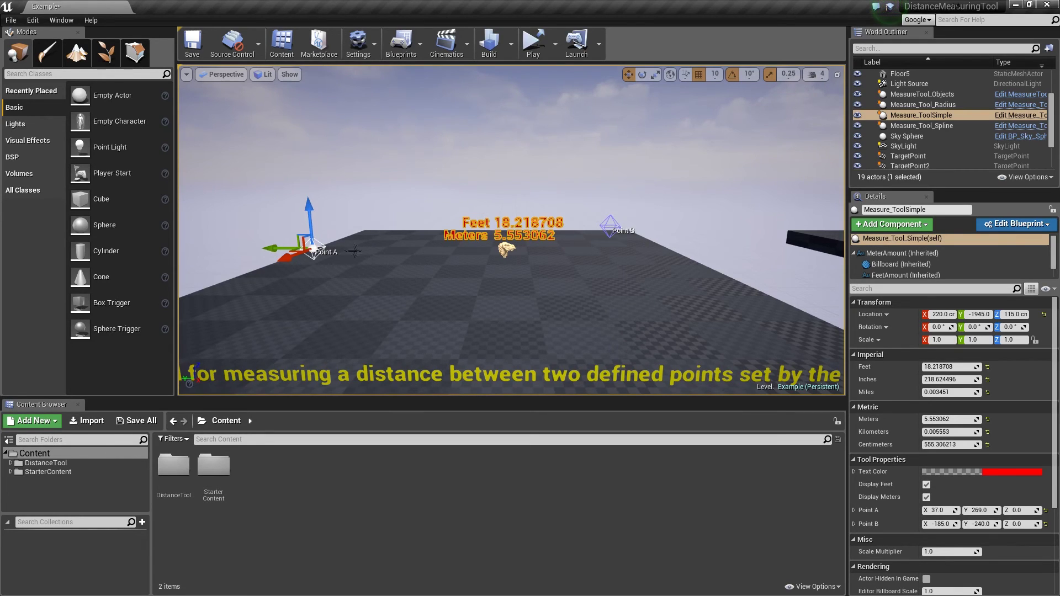
{"action": "left_click", "coordinate": [613, 228]}
{"action": "left_click_drag", "start_coordinate": [620, 230], "coordinate": [597, 241]}
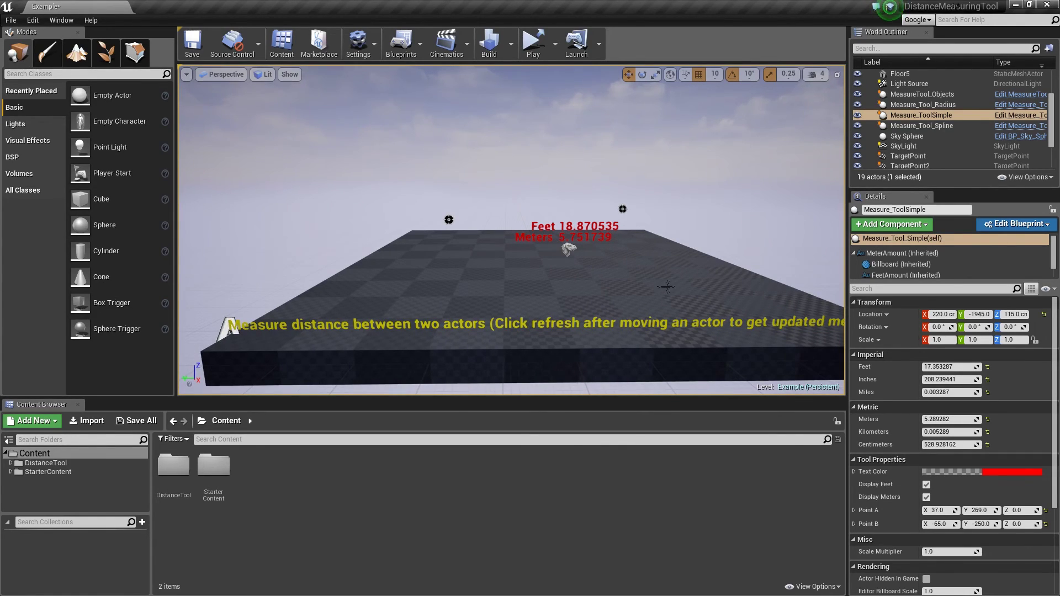
Check MeasureTool_Objects' Actor 1 setting (TargetPoint), then select the StarterContent folder
{"action": "left_click", "coordinate": [568, 253]}
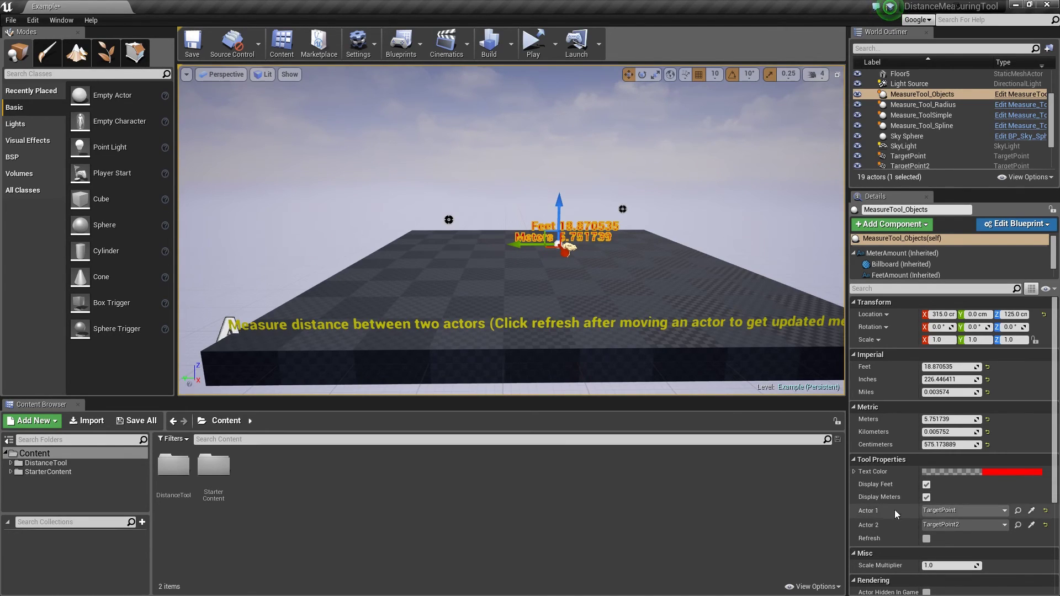
{"action": "left_click", "coordinate": [986, 512]}
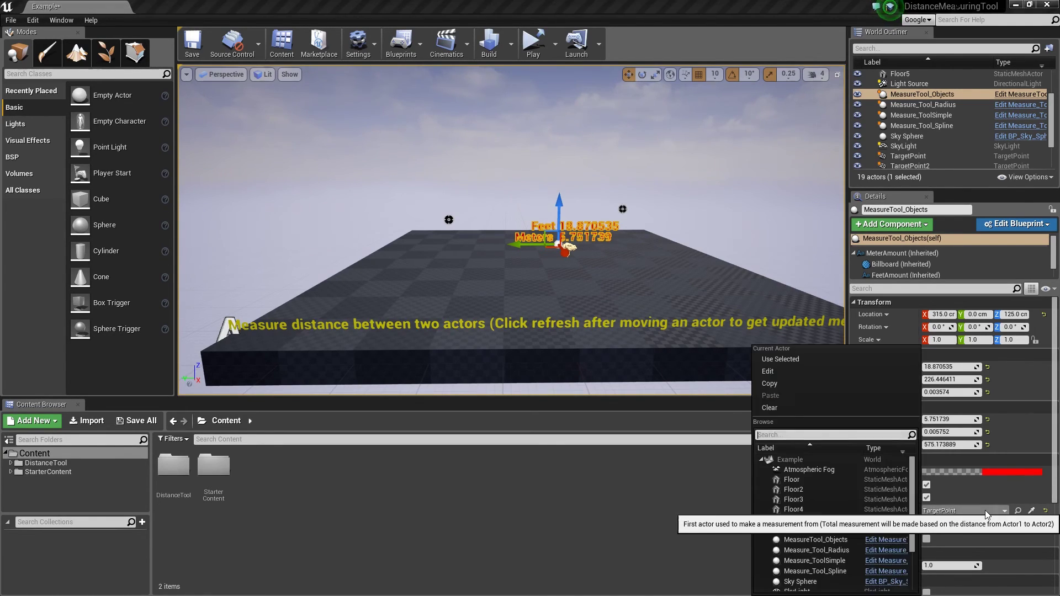
{"action": "left_click", "coordinate": [986, 513]}
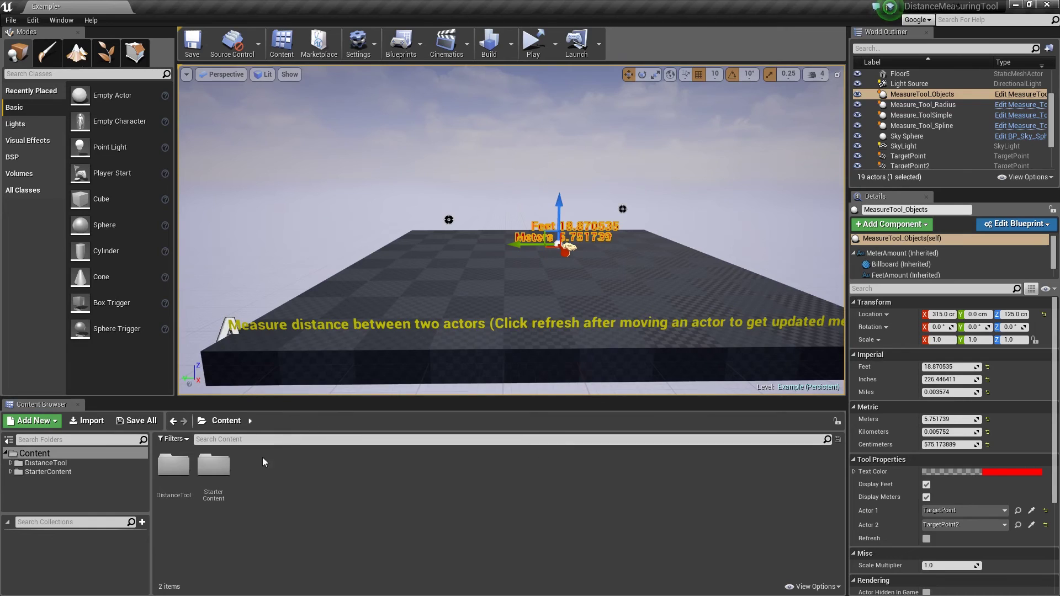
{"action": "left_click", "coordinate": [231, 488]}
Place an SM_Chair from StarterContent/Props on the right side of the platform
{"action": "double_click", "coordinate": [235, 490]}
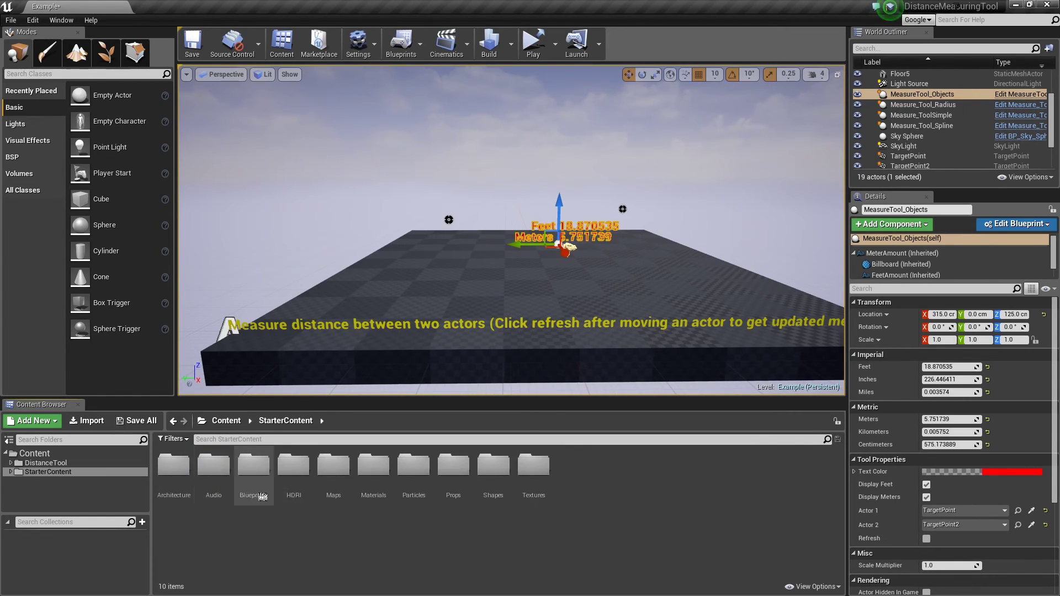
{"action": "double_click", "coordinate": [453, 468]}
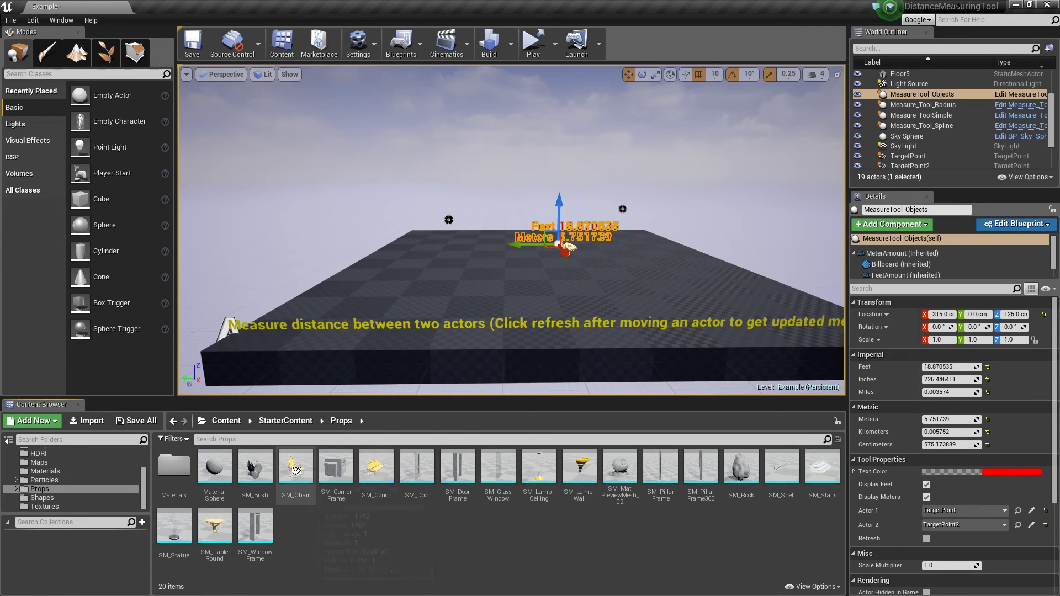
{"action": "left_click_drag", "start_coordinate": [296, 469], "coordinate": [687, 291]}
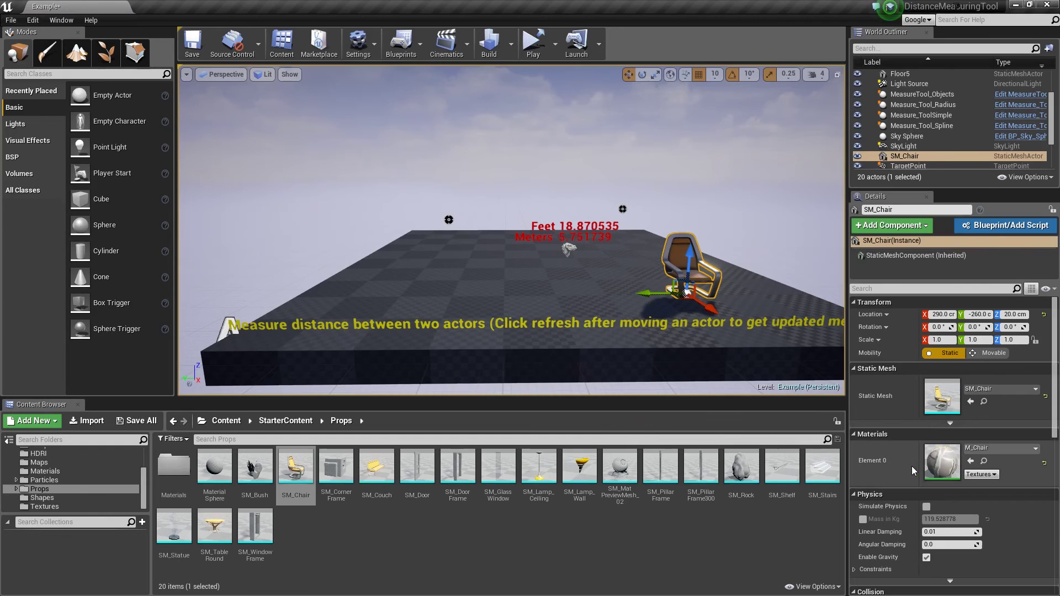
Set the chair as MeasureTool_Objects' Actor 2, raising the reading to 21.387075 feet
{"action": "left_click", "coordinate": [568, 250]}
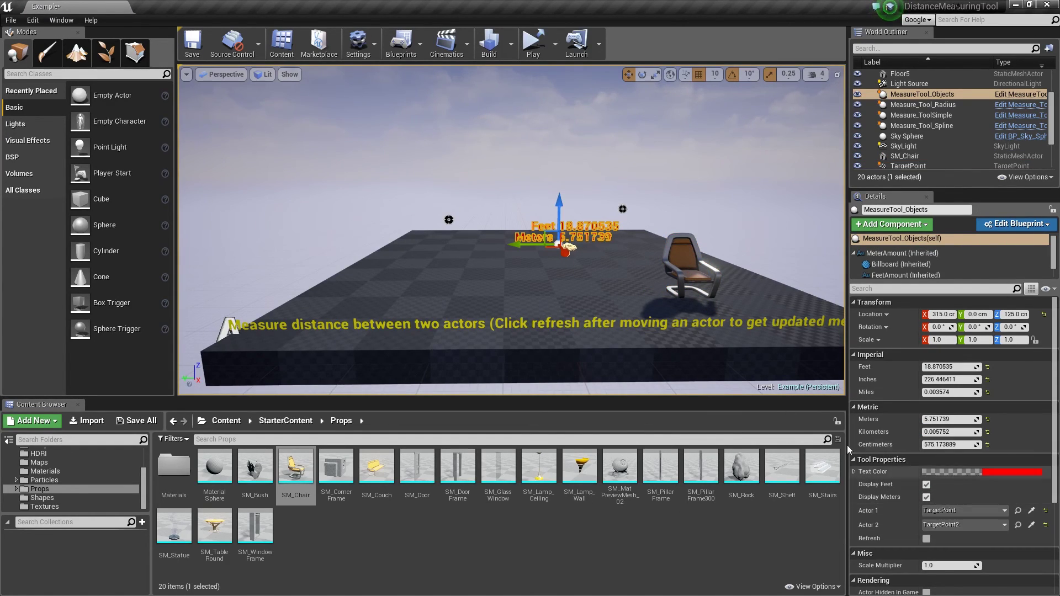
{"action": "left_click", "coordinate": [449, 220]}
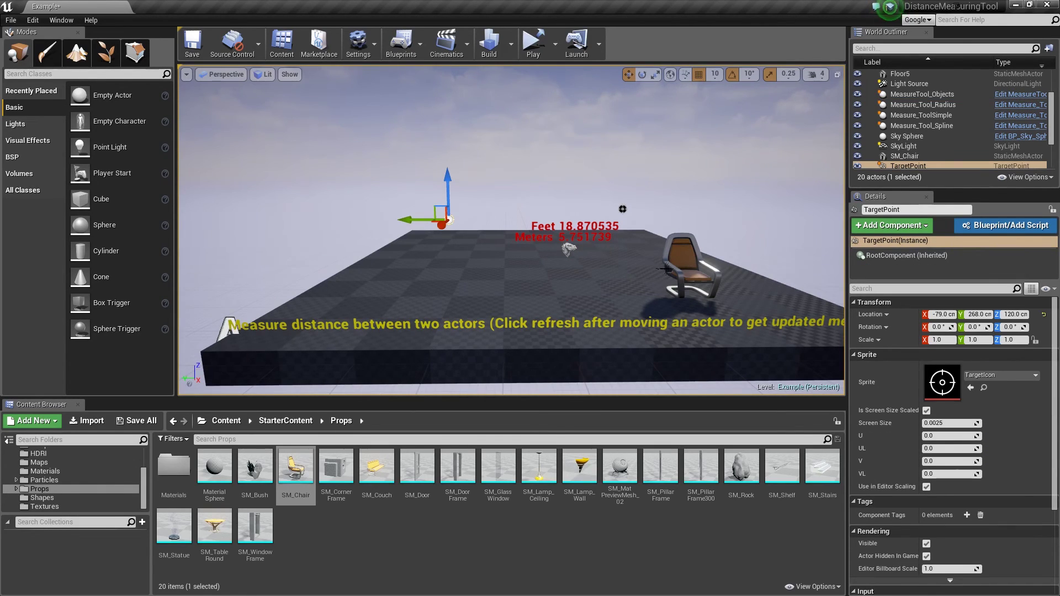
{"action": "left_click", "coordinate": [684, 275]}
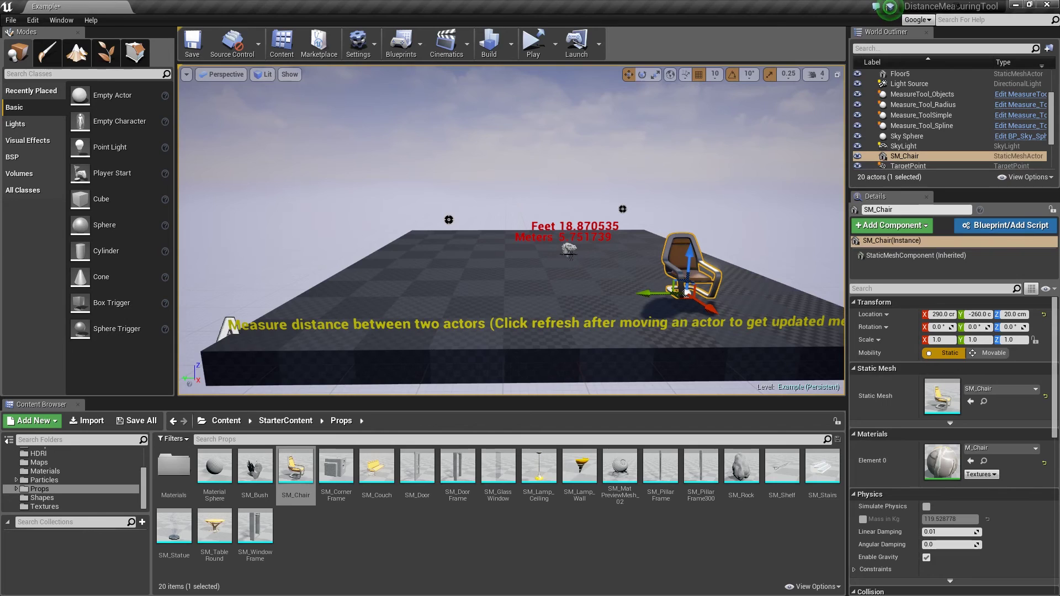
{"action": "left_click", "coordinate": [568, 249]}
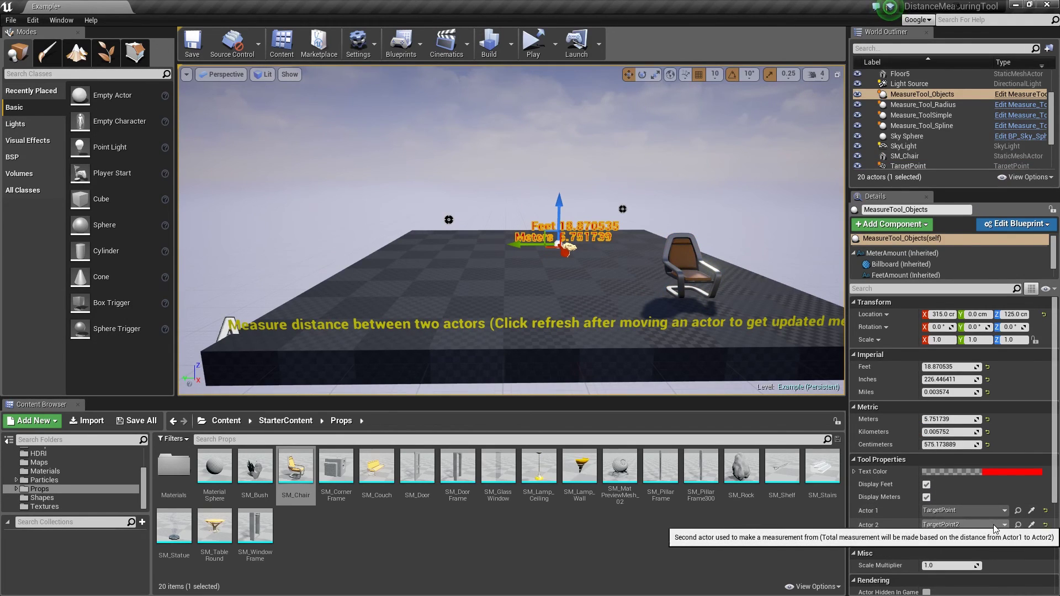
{"action": "left_click", "coordinate": [996, 525]}
{"action": "scroll", "coordinate": [873, 512], "scroll_direction": "down", "scroll_amount": 3}
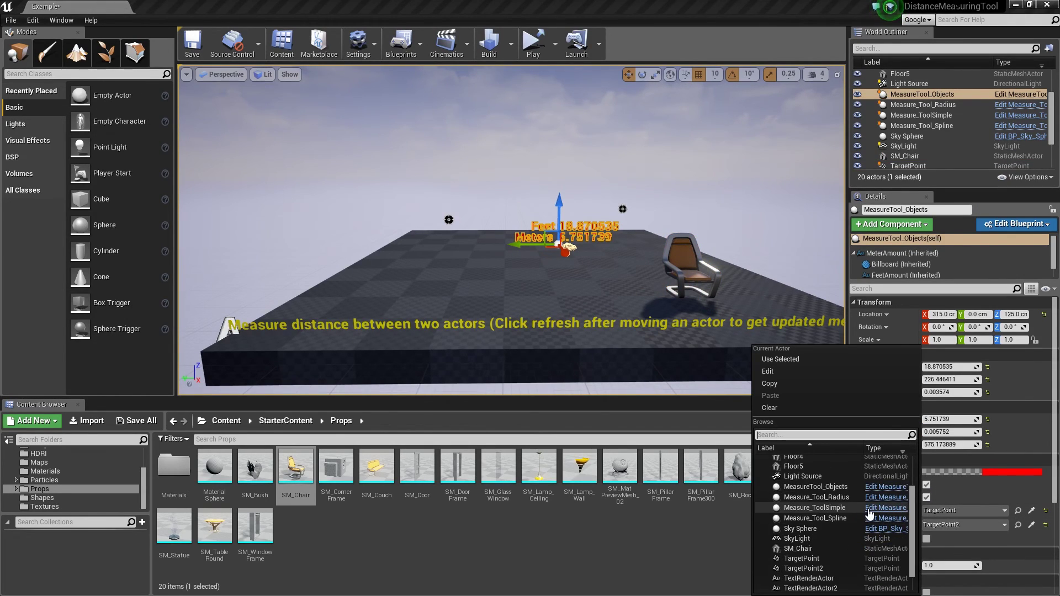
{"action": "left_click", "coordinate": [852, 551]}
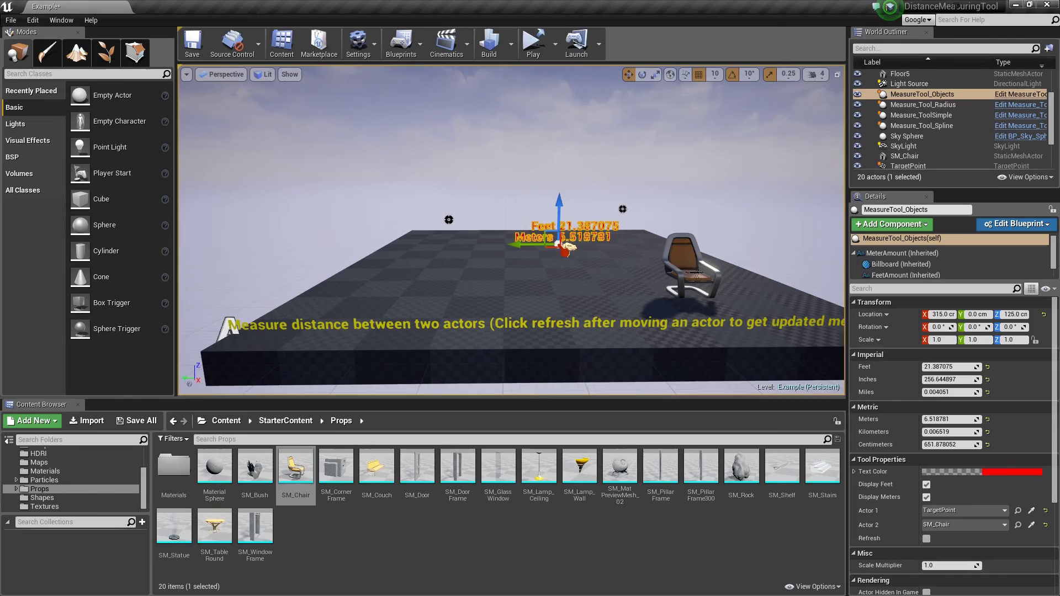
Move the chair farther away along its Y and X axes
{"action": "left_click", "coordinate": [688, 265]}
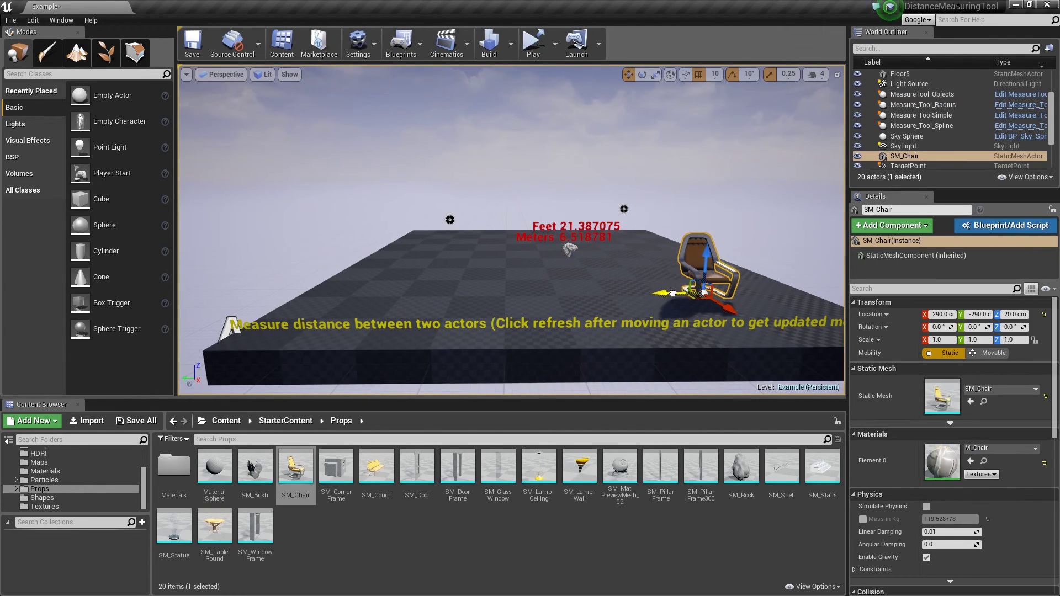
{"action": "left_click_drag", "start_coordinate": [672, 293], "coordinate": [745, 293]}
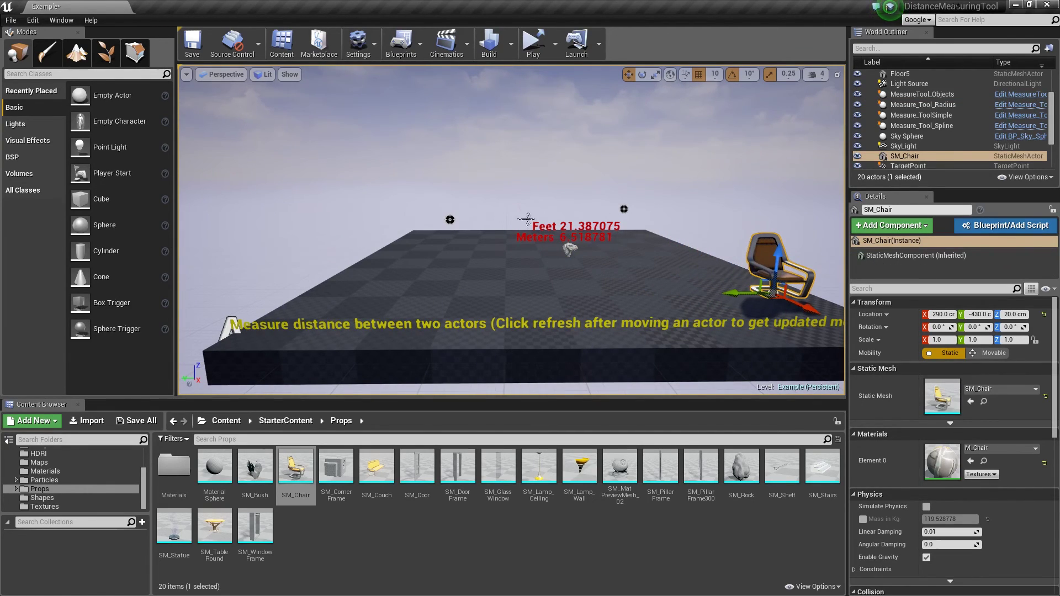
{"action": "left_click_drag", "start_coordinate": [806, 305], "coordinate": [784, 286]}
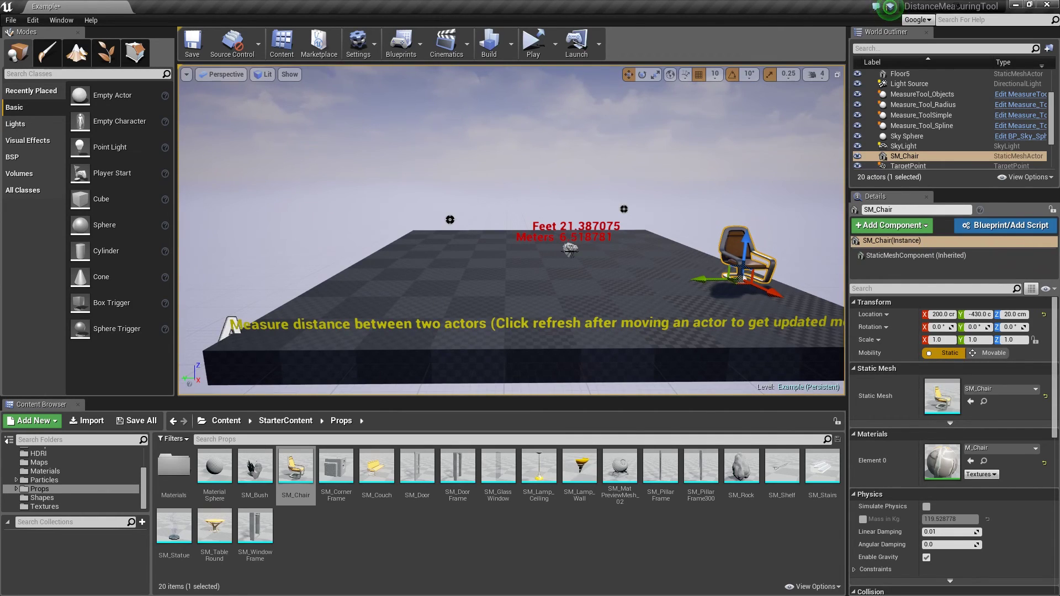
Refresh MeasureTool_Objects so it reads 24.879173 feet (7.583172 meters)
{"action": "left_click", "coordinate": [570, 249]}
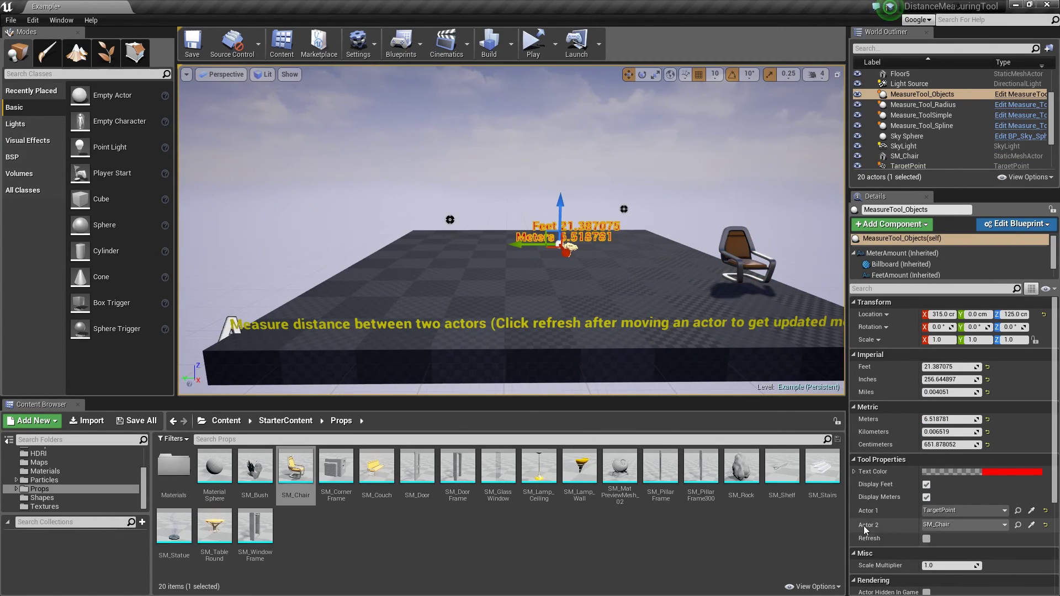
{"action": "left_click", "coordinate": [926, 539]}
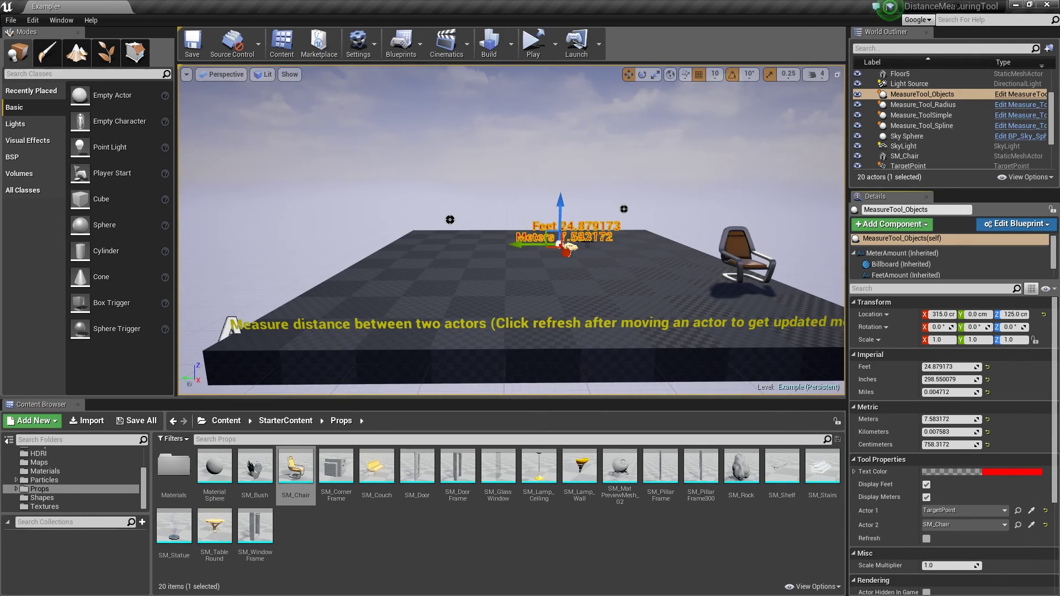
{"action": "mouse_move", "coordinate": [680, 258]}
{"action": "right_mouse_down"}
{"action": "mouse_move", "coordinate": [670, 259]}
{"action": "mouse_move", "coordinate": [684, 270]}
{"action": "right_mouse_up"}
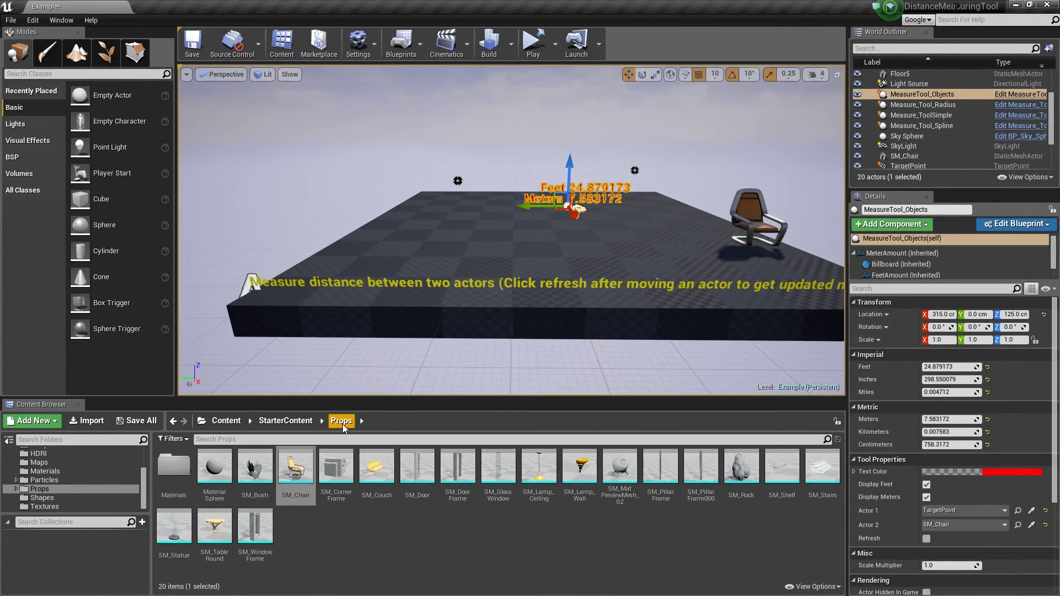
Go up to the Content folder and open StarterContent to list its 10 subfolders
{"action": "left_click", "coordinate": [238, 424]}
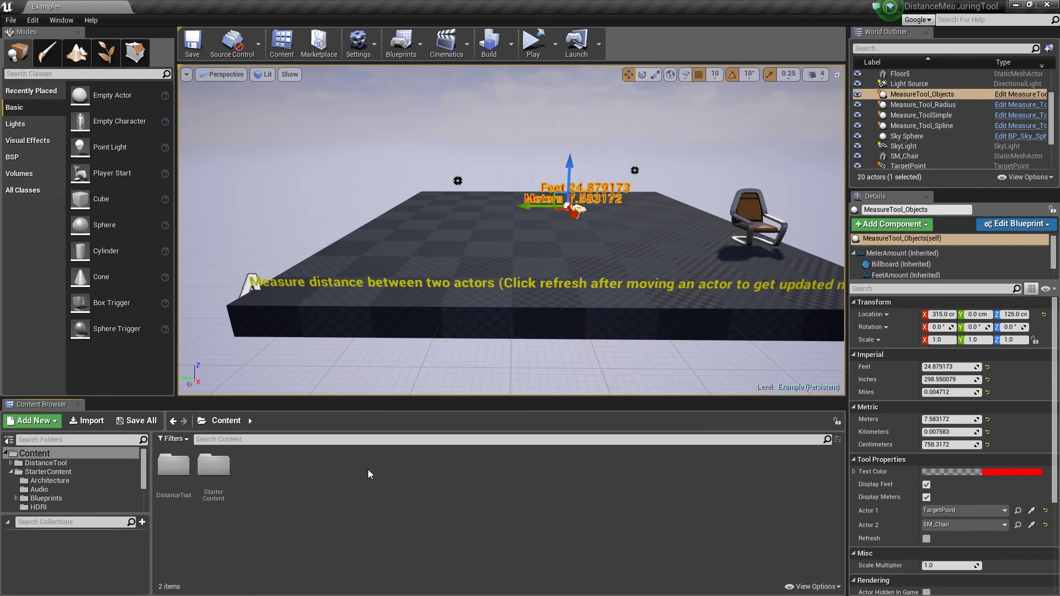
{"action": "left_click_drag", "start_coordinate": [198, 467], "coordinate": [197, 489]}
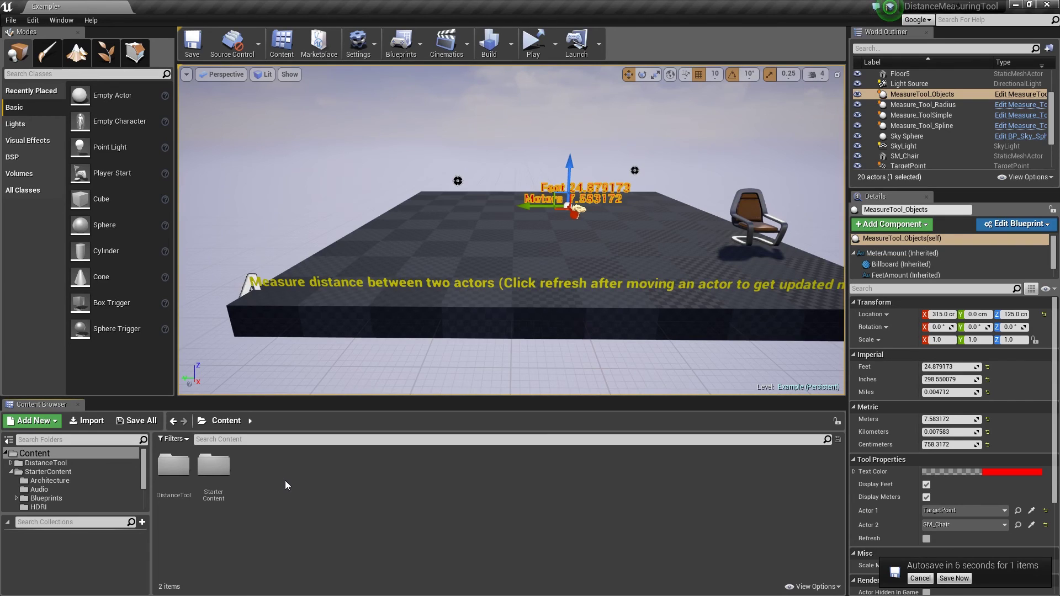
{"action": "double_click", "coordinate": [222, 472]}
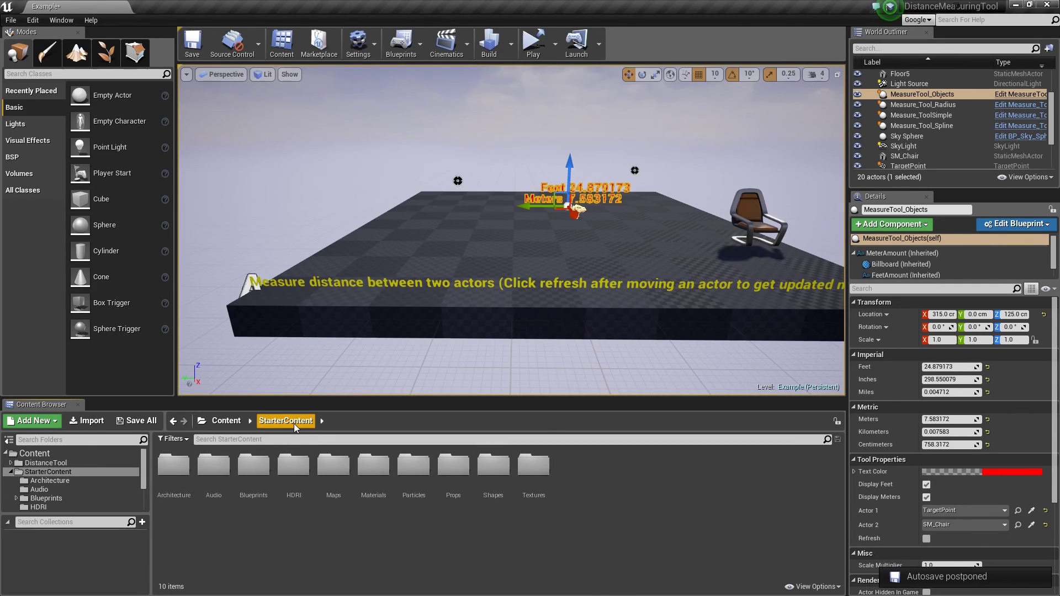
Browse the DistanceTool folder's Material, Map and Blueprints subfolders, then return to Content
{"action": "left_click", "coordinate": [239, 422]}
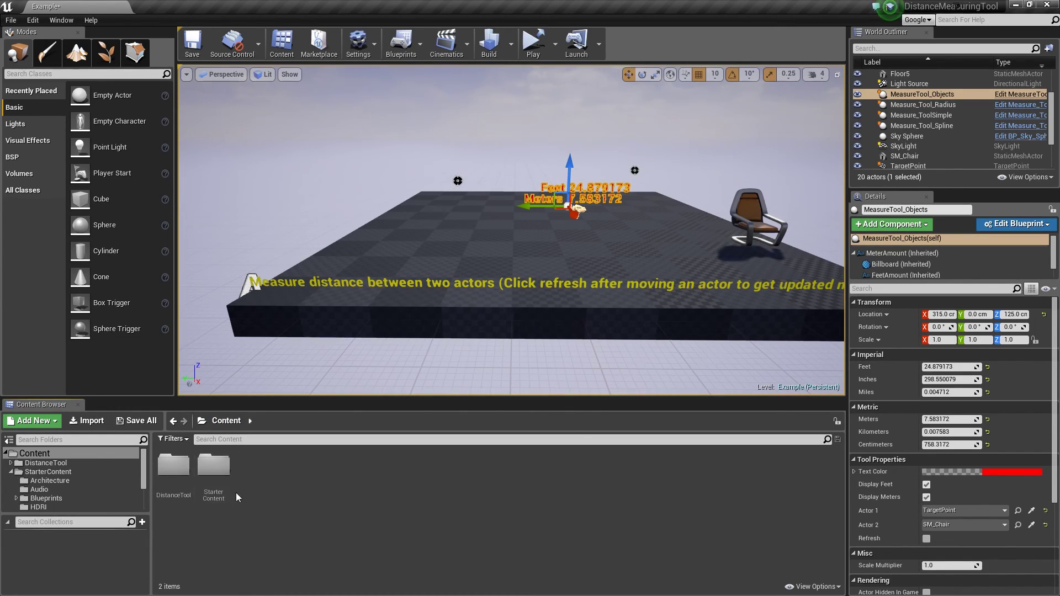
{"action": "double_click", "coordinate": [173, 467]}
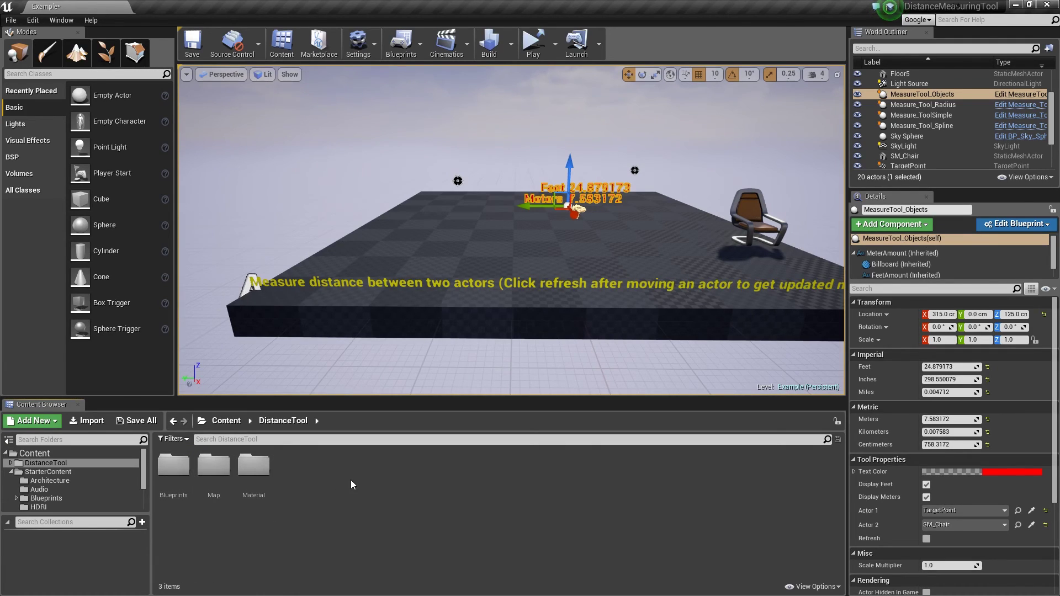
{"action": "double_click", "coordinate": [255, 467]}
{"action": "left_click", "coordinate": [283, 421]}
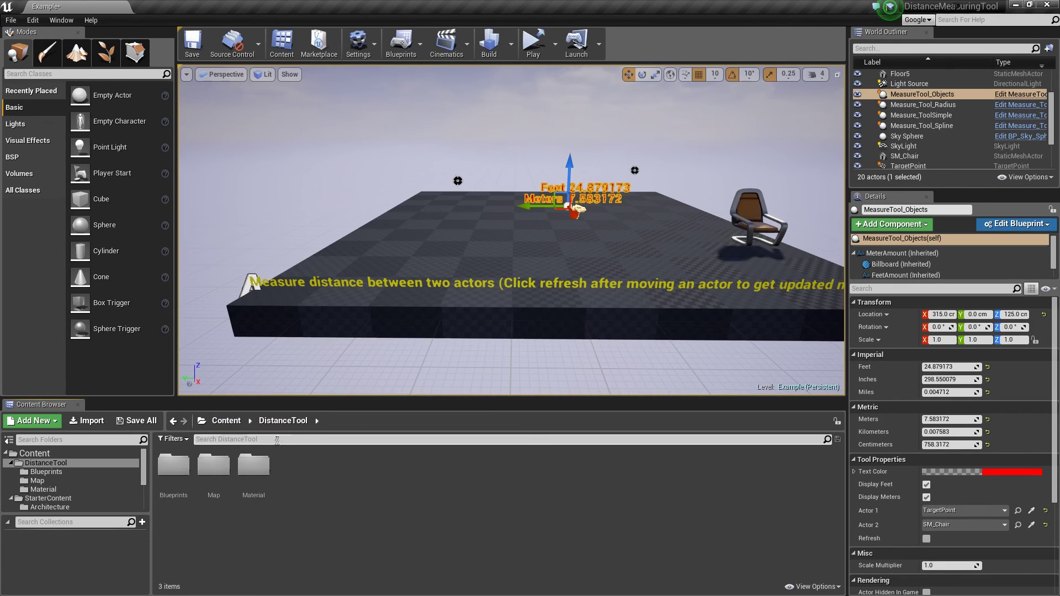
{"action": "double_click", "coordinate": [216, 467]}
{"action": "left_click", "coordinate": [281, 421]}
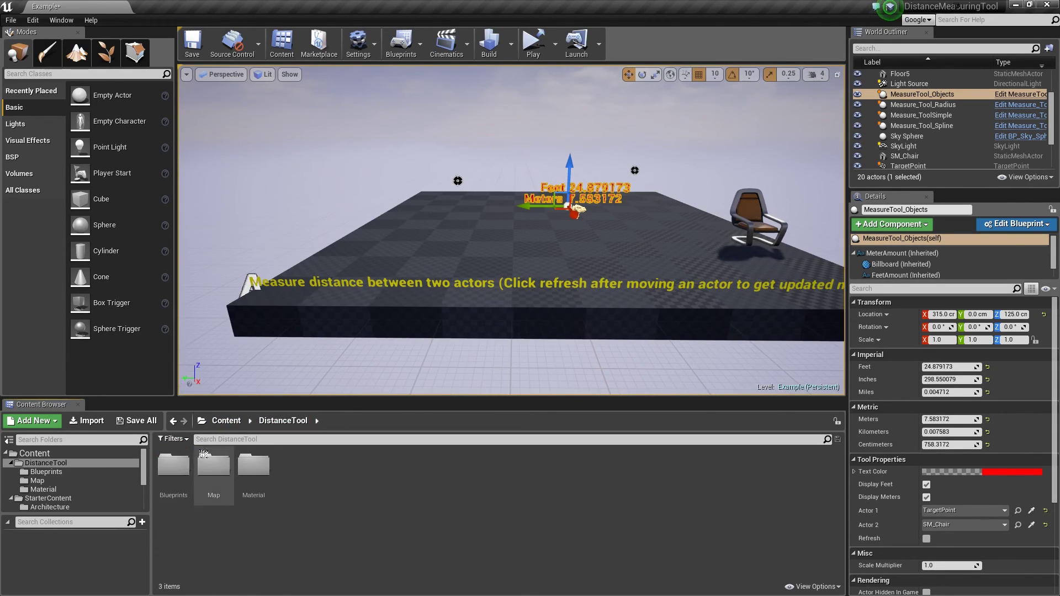
{"action": "double_click", "coordinate": [174, 466]}
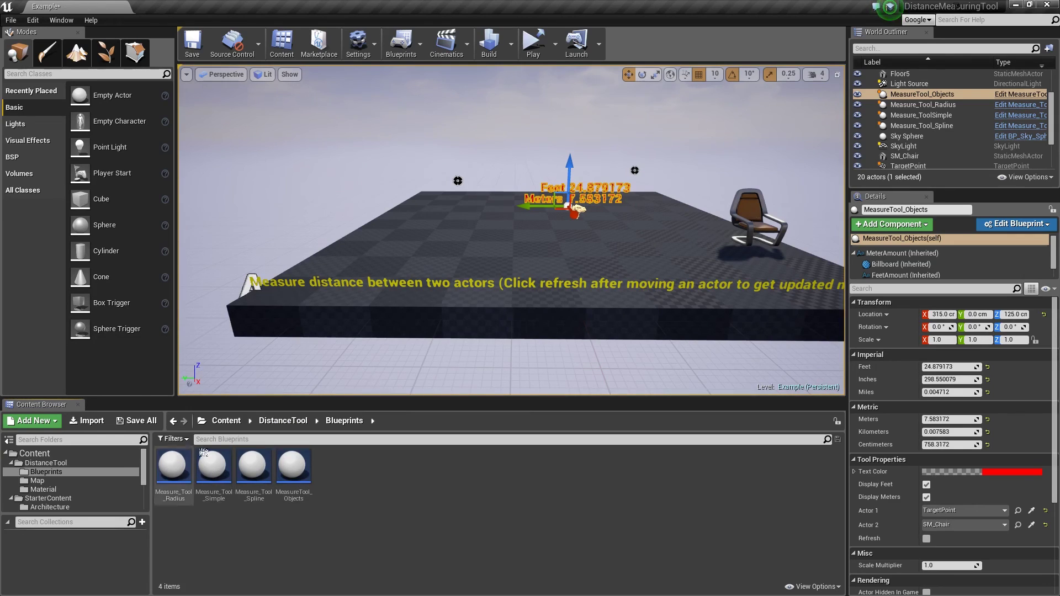
{"action": "left_click", "coordinate": [284, 421]}
{"action": "left_click", "coordinate": [227, 421]}
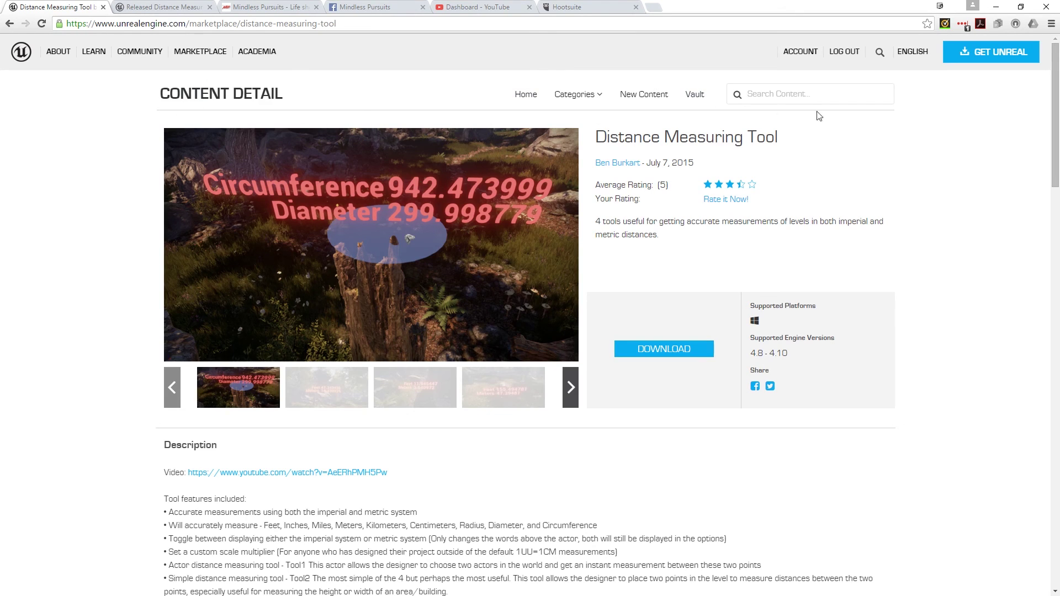
Scroll the Distance Measuring Tool marketplace page through Description, Technical Details and Comments
{"action": "scroll", "coordinate": [159, 322], "scroll_direction": "down", "scroll_amount": 2}
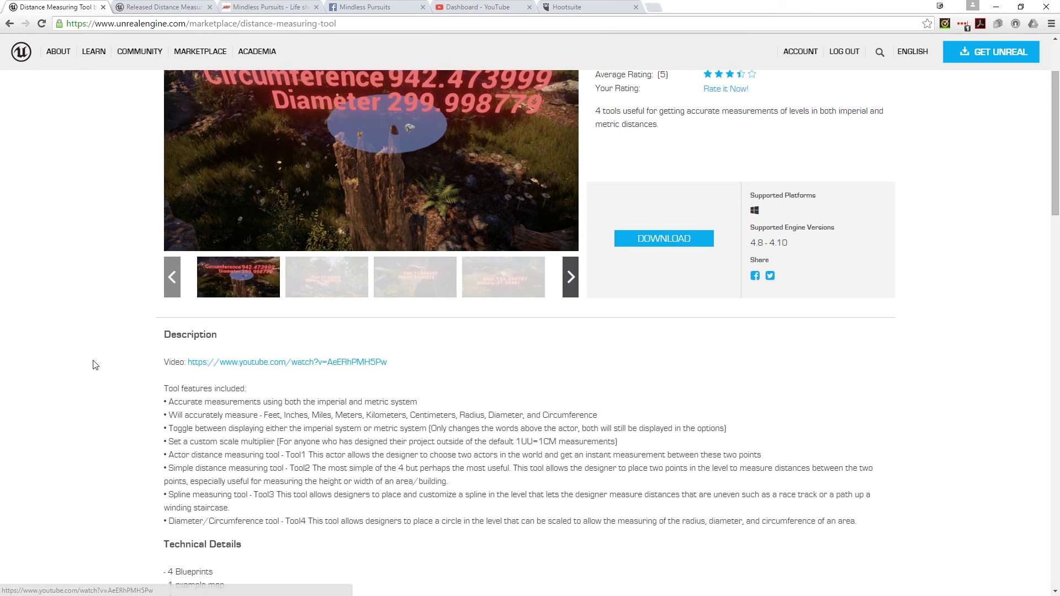
{"action": "scroll", "coordinate": [104, 357], "scroll_direction": "down", "scroll_amount": 2}
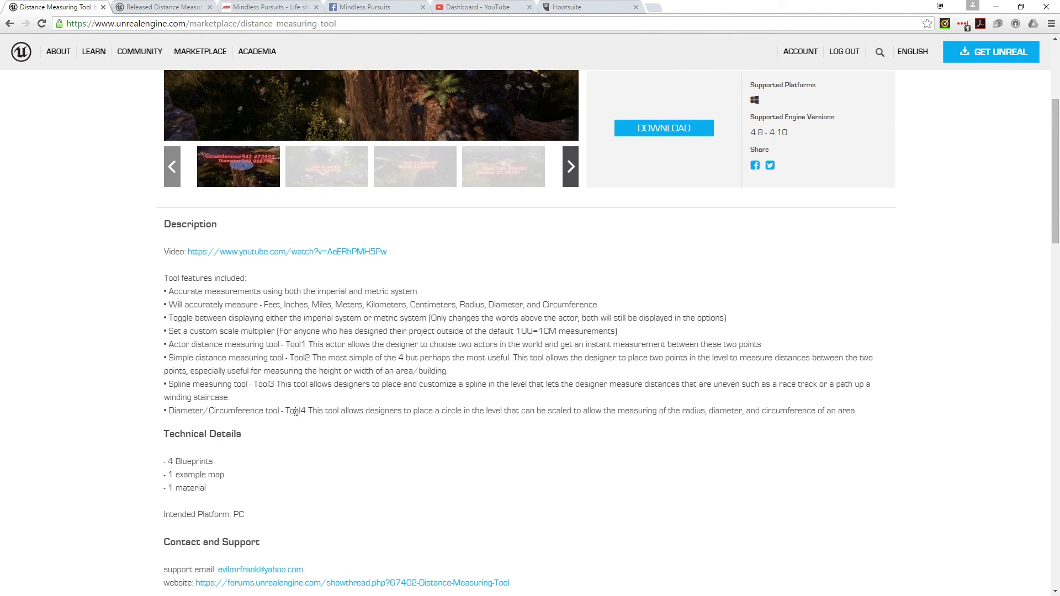
{"action": "scroll", "coordinate": [394, 362], "scroll_direction": "down", "scroll_amount": 1}
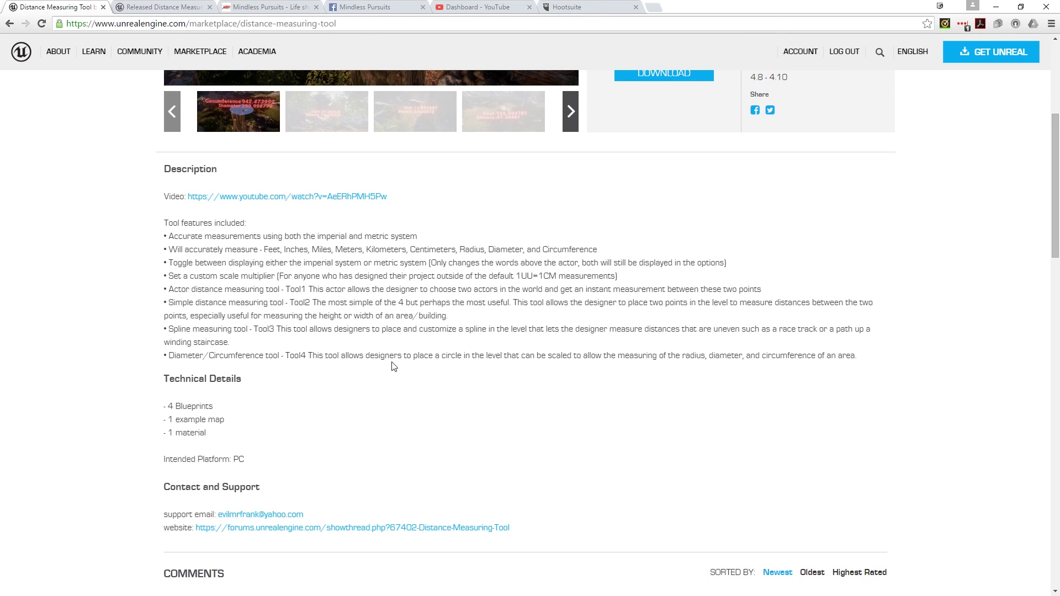
{"action": "scroll", "coordinate": [396, 363], "scroll_direction": "down", "scroll_amount": 1}
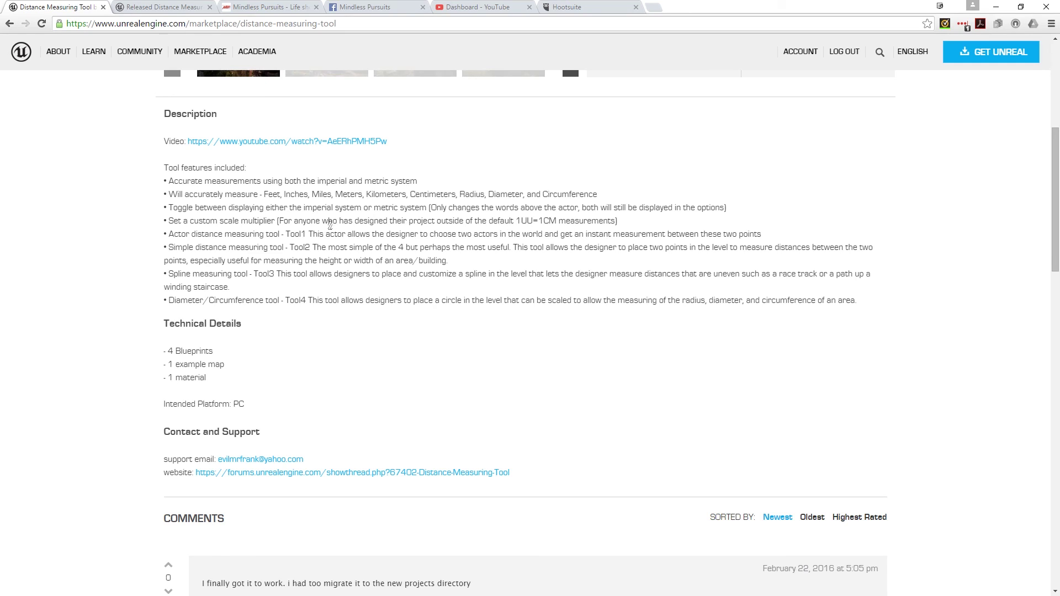
{"action": "scroll", "coordinate": [241, 383], "scroll_direction": "down", "scroll_amount": 2}
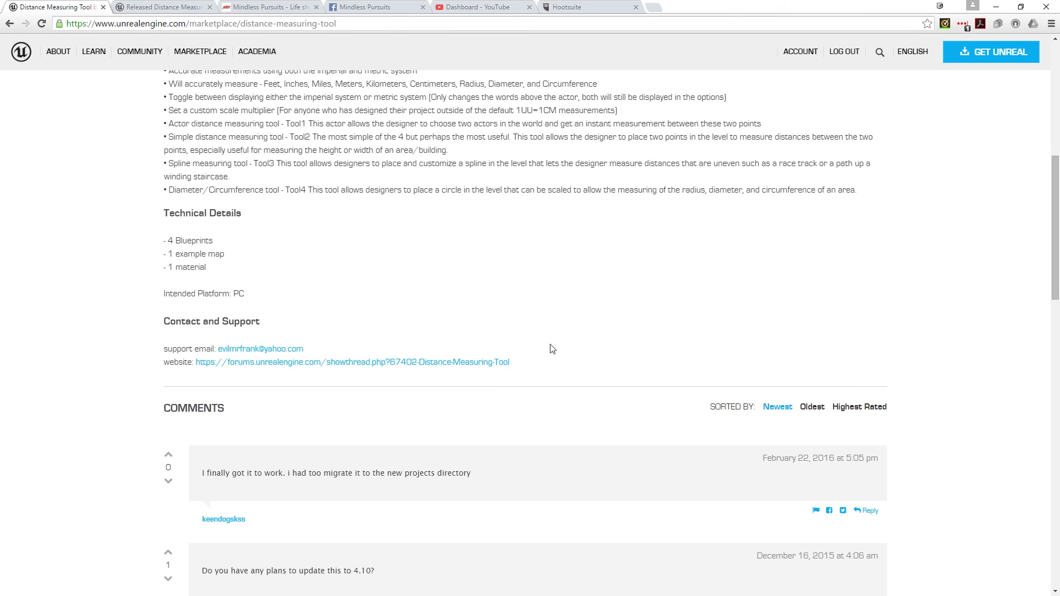
Scroll further down through the product page's comments
{"action": "scroll", "coordinate": [552, 349], "scroll_direction": "down", "scroll_amount": 1}
{"action": "scroll", "coordinate": [552, 349], "scroll_direction": "down", "scroll_amount": 1}
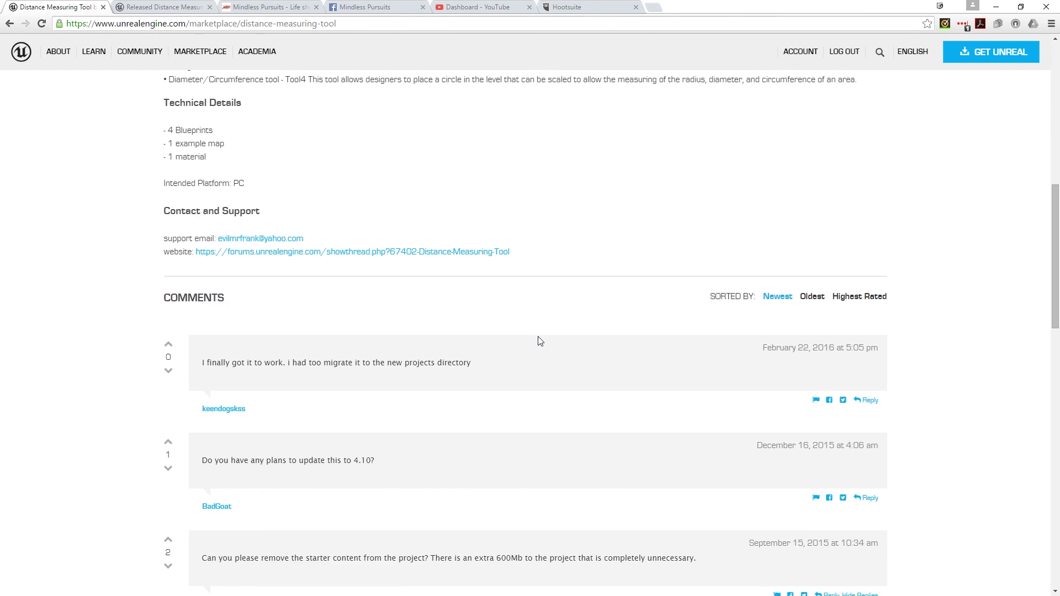
{"action": "scroll", "coordinate": [540, 341], "scroll_direction": "down", "scroll_amount": 1}
{"action": "scroll", "coordinate": [536, 333], "scroll_direction": "down", "scroll_amount": 3}
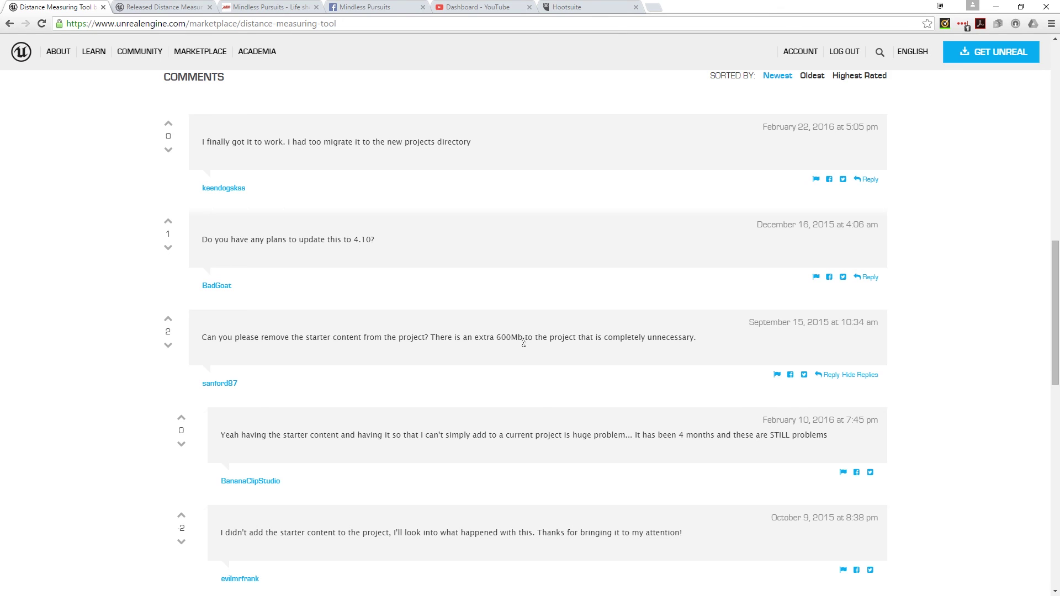
{"action": "scroll", "coordinate": [524, 343], "scroll_direction": "down", "scroll_amount": 1}
{"action": "scroll", "coordinate": [523, 343], "scroll_direction": "down", "scroll_amount": 1}
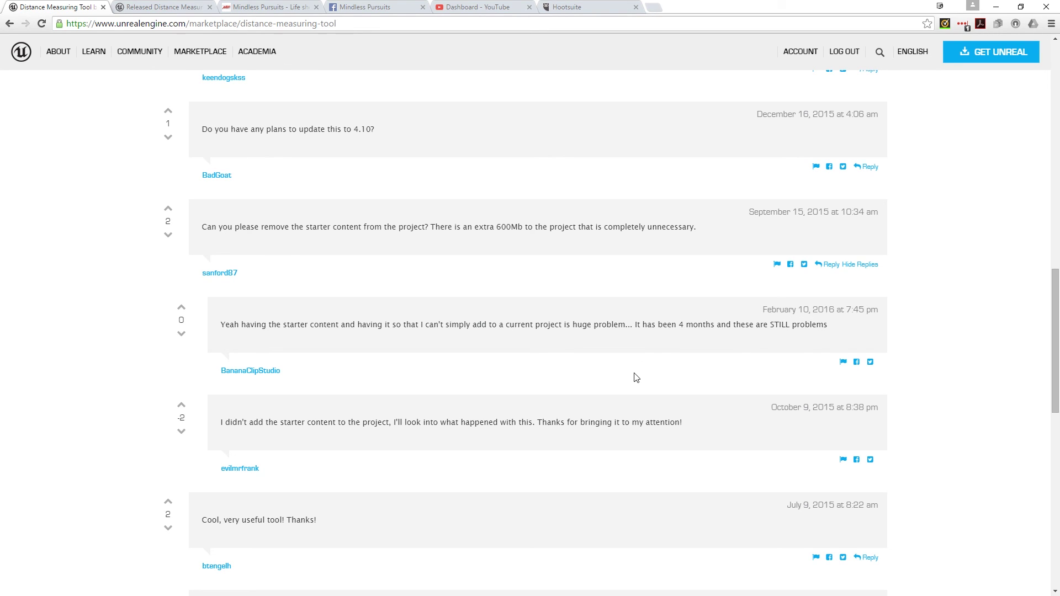
{"action": "scroll", "coordinate": [634, 375], "scroll_direction": "down", "scroll_amount": 3}
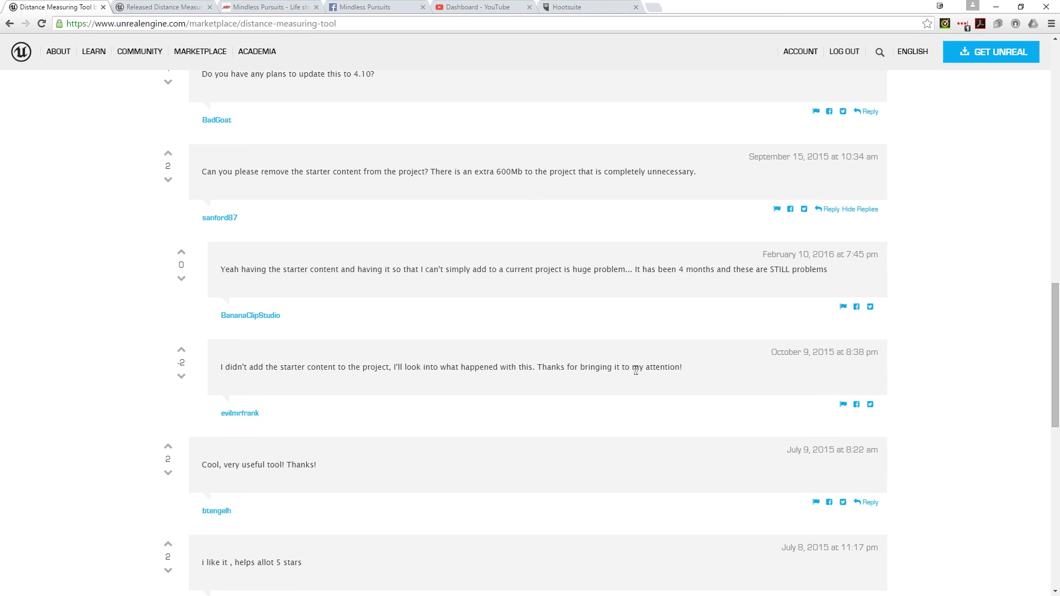
Scroll back up to the four-tool feature list and supported engine versions 4.8–4.10
{"action": "scroll", "coordinate": [634, 375], "scroll_direction": "up", "scroll_amount": 5}
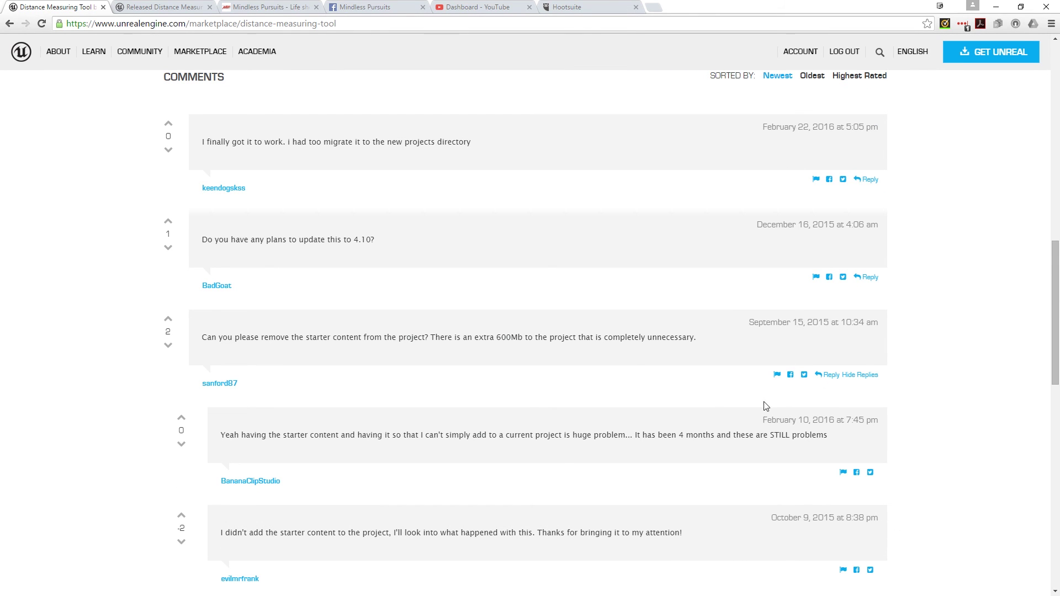
{"action": "scroll", "coordinate": [712, 416], "scroll_direction": "up", "scroll_amount": 2}
{"action": "scroll", "coordinate": [712, 416], "scroll_direction": "up", "scroll_amount": 12}
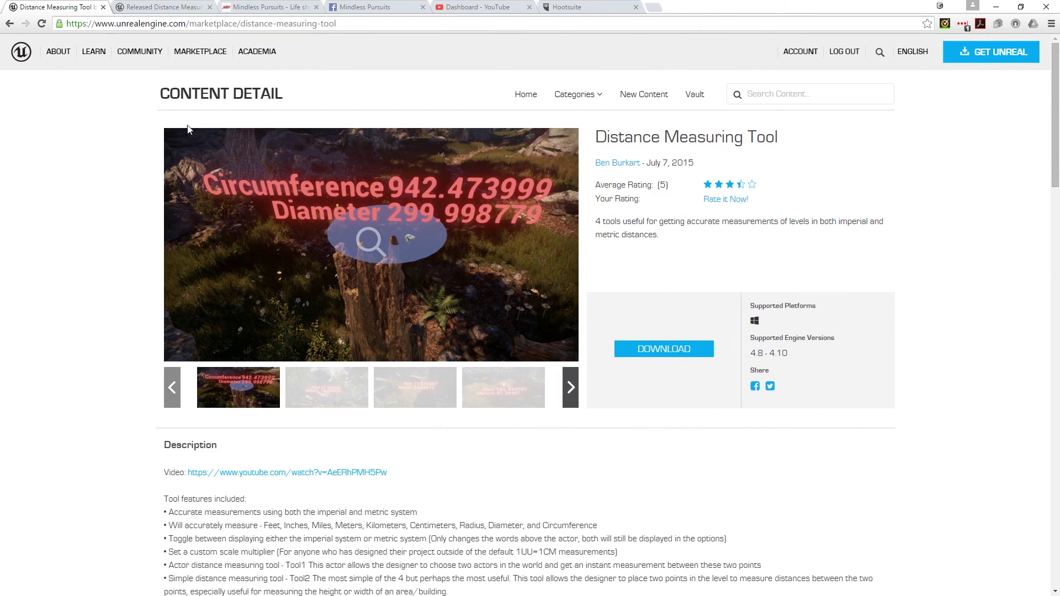
{"action": "scroll", "coordinate": [273, 380], "scroll_direction": "down", "scroll_amount": 3}
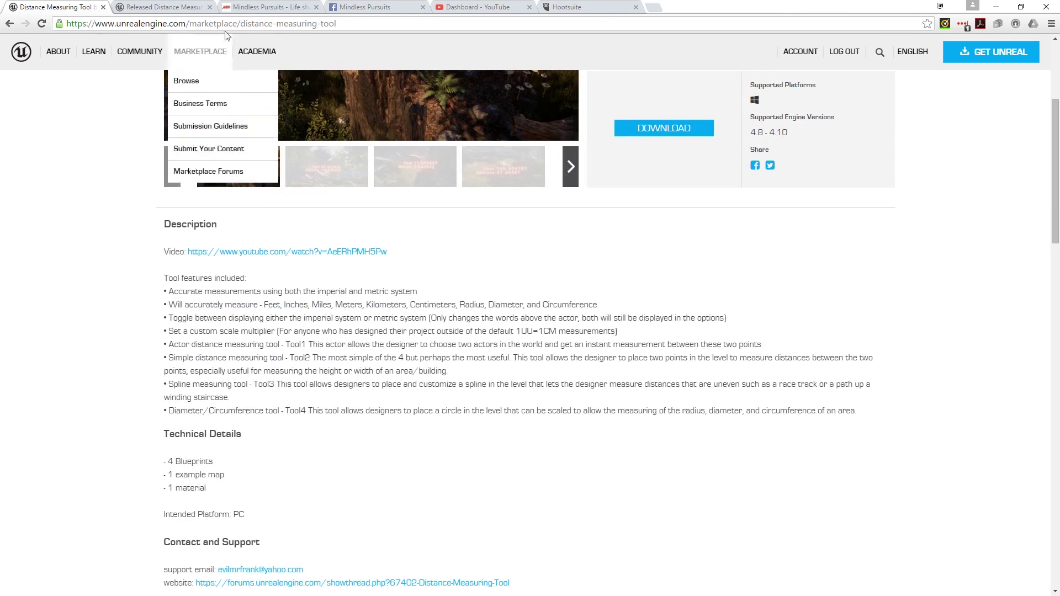
Bring up the Distance Measuring Tool forum release thread and skim its opening post
{"action": "left_click", "coordinate": [167, 9]}
{"action": "scroll", "coordinate": [383, 217], "scroll_direction": "down", "scroll_amount": 3}
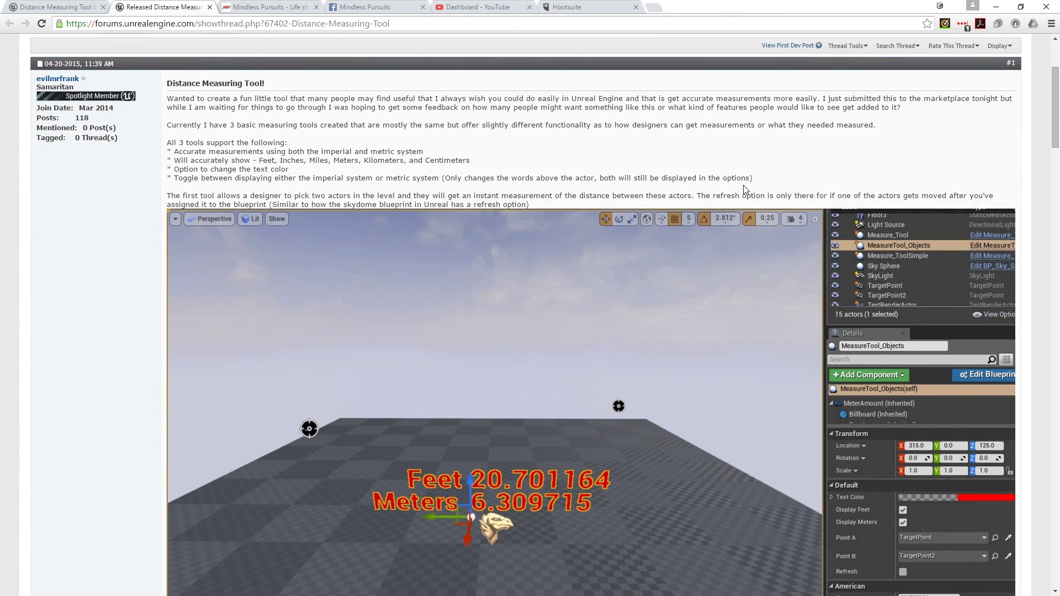
{"action": "scroll", "coordinate": [386, 200], "scroll_direction": "up", "scroll_amount": 2}
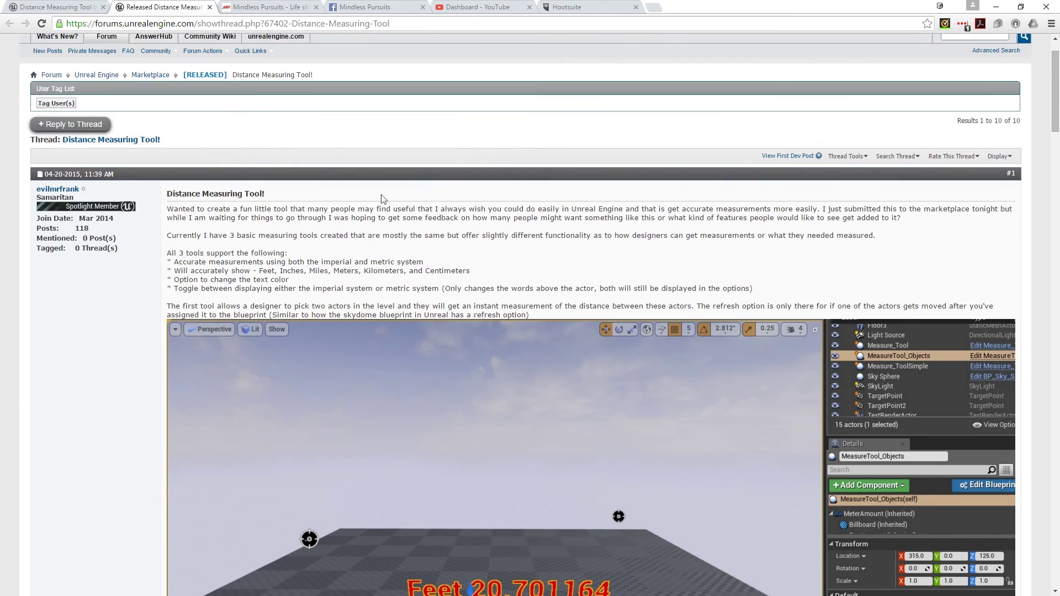
Compare the marketplace product page with the forum thread's feature list and Feet 20.701164 screenshot
{"action": "left_click", "coordinate": [55, 7]}
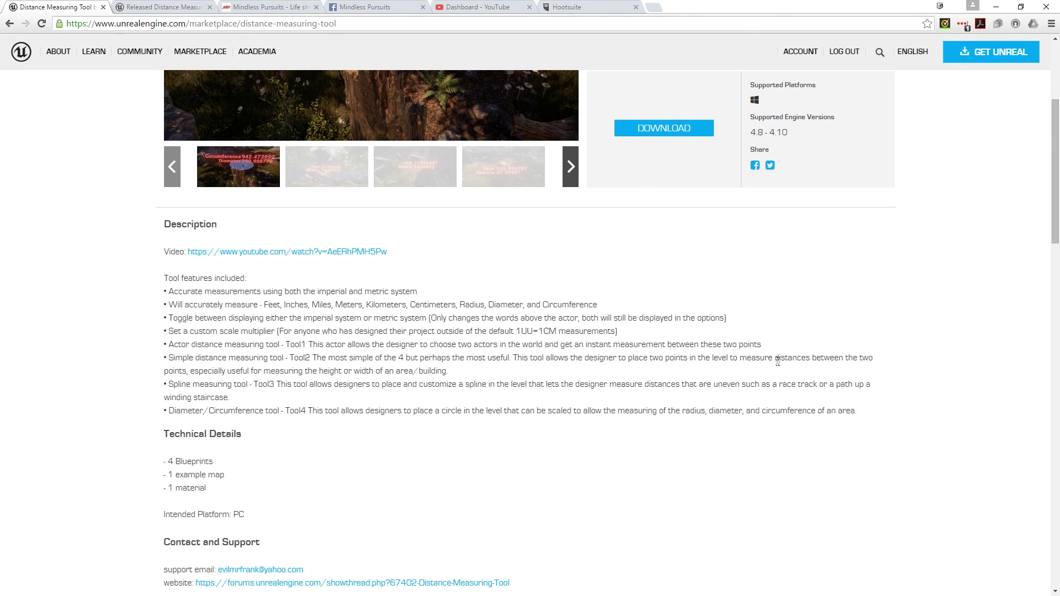
{"action": "scroll", "coordinate": [399, 398], "scroll_direction": "down", "scroll_amount": 8}
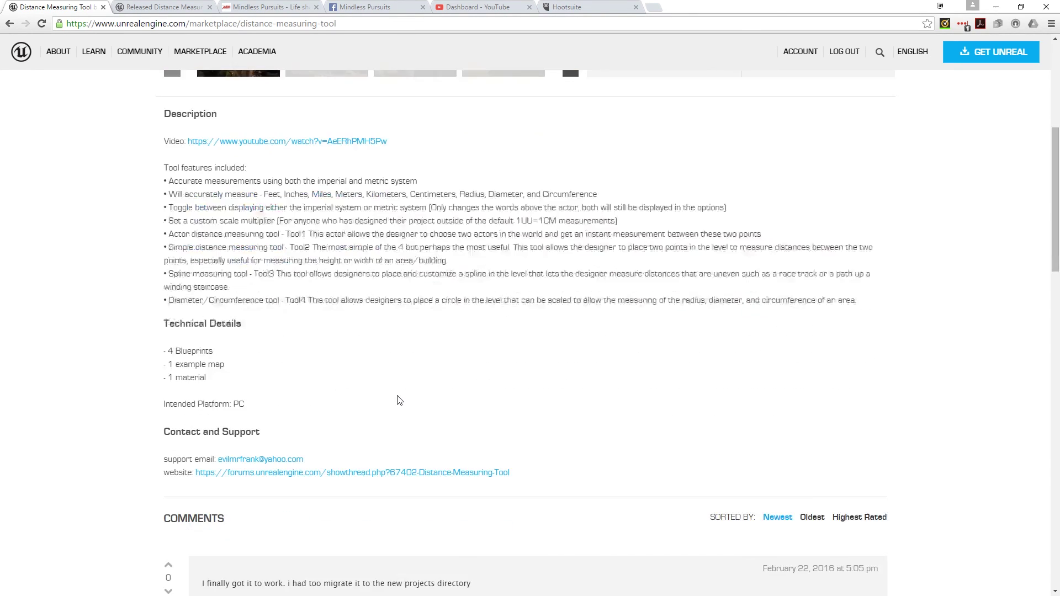
{"action": "scroll", "coordinate": [400, 398], "scroll_direction": "down", "scroll_amount": 1}
{"action": "scroll", "coordinate": [400, 397], "scroll_direction": "up", "scroll_amount": 12}
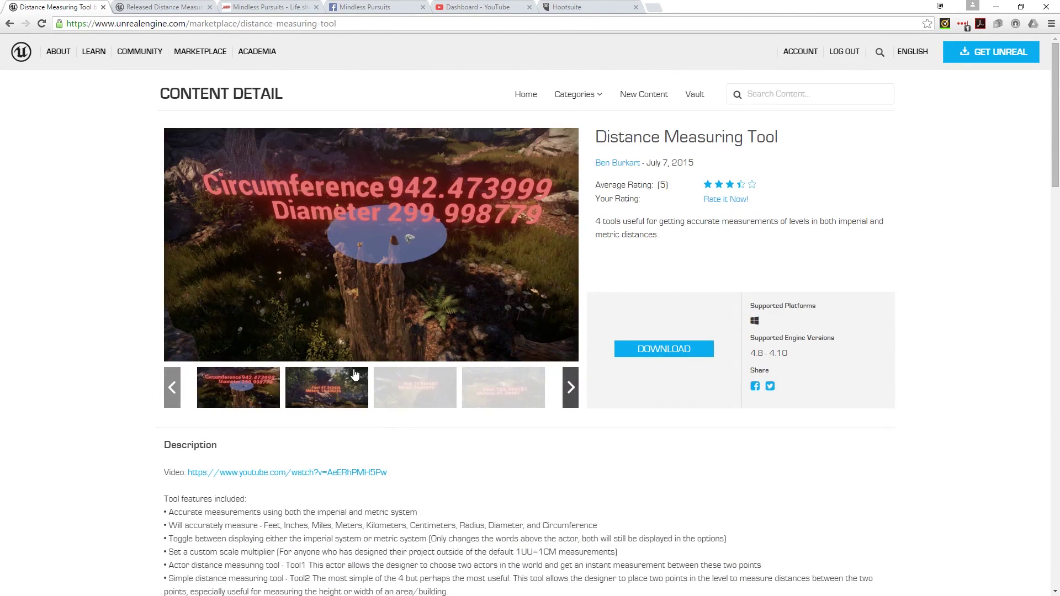
{"action": "left_click", "coordinate": [160, 7]}
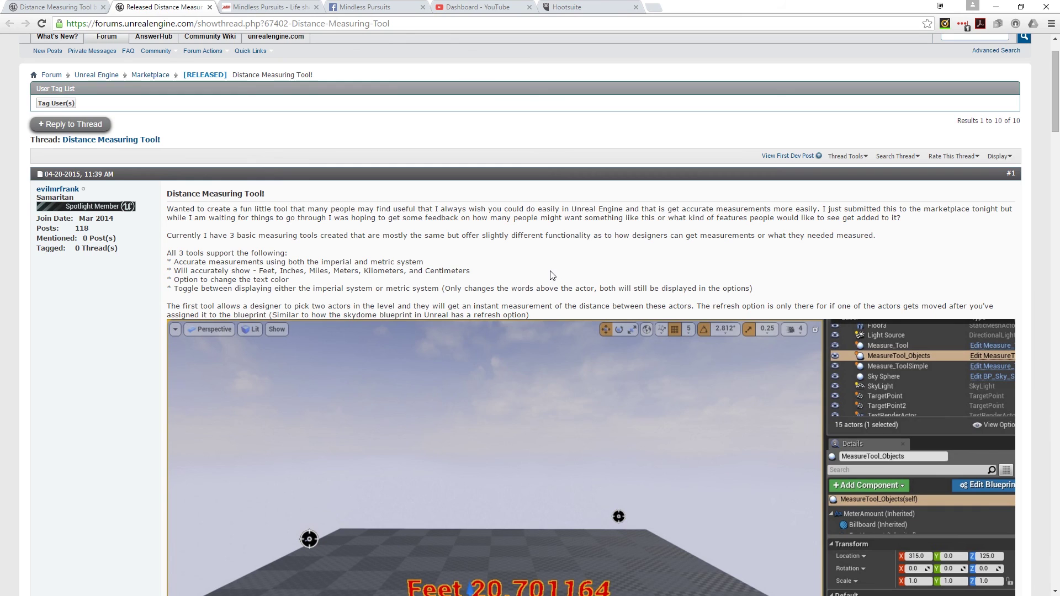
{"action": "scroll", "coordinate": [528, 301], "scroll_direction": "down", "scroll_amount": 1}
{"action": "scroll", "coordinate": [527, 310], "scroll_direction": "down", "scroll_amount": 1}
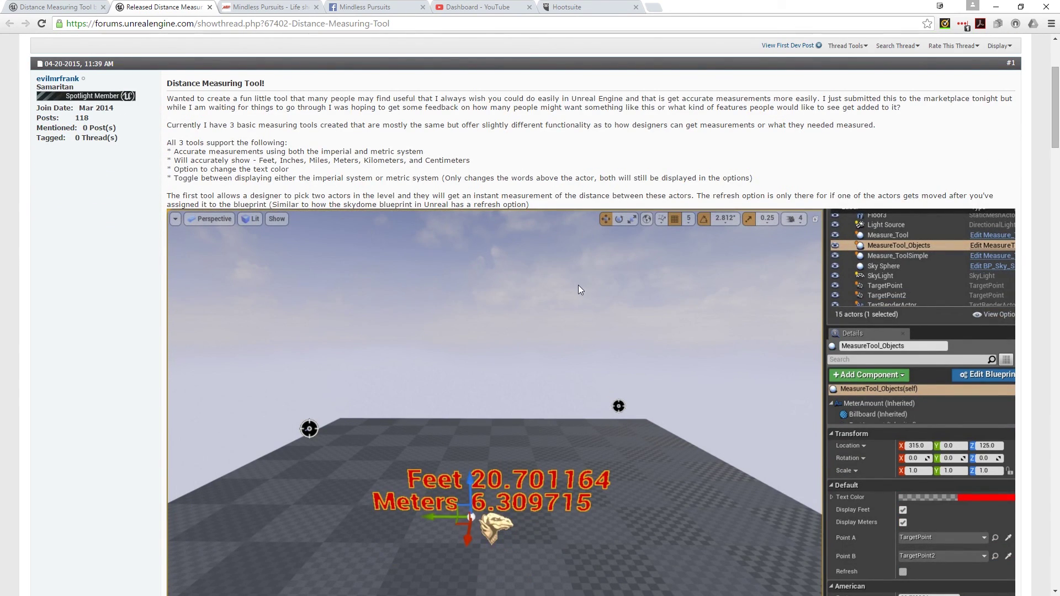
{"action": "left_click", "coordinate": [83, 7]}
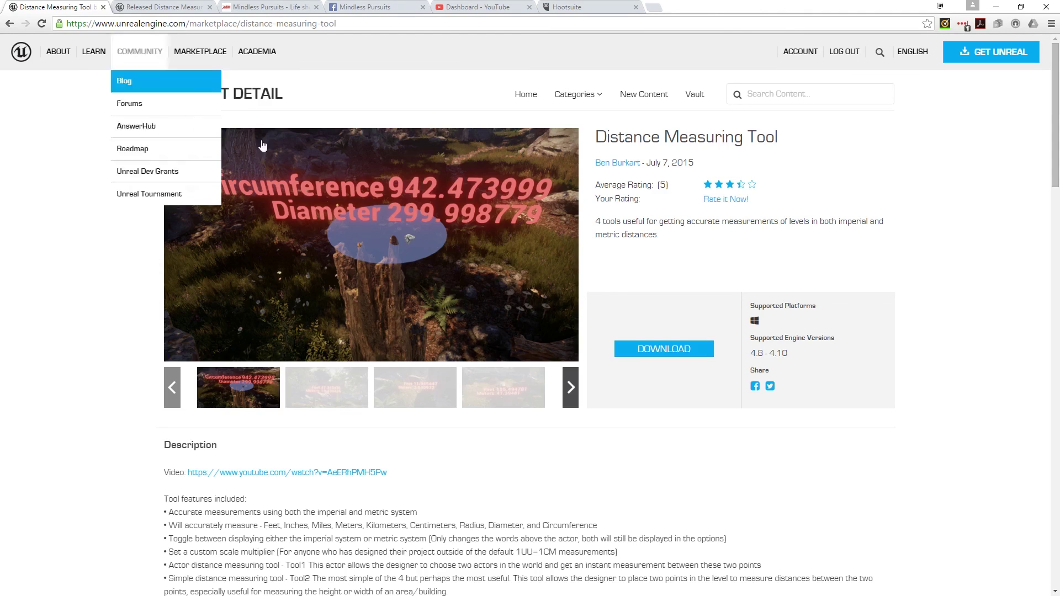
Read the forum thread's replies from post #2 to post #10, which confirms 4.9 and 4.10 support
{"action": "left_click", "coordinate": [170, 5]}
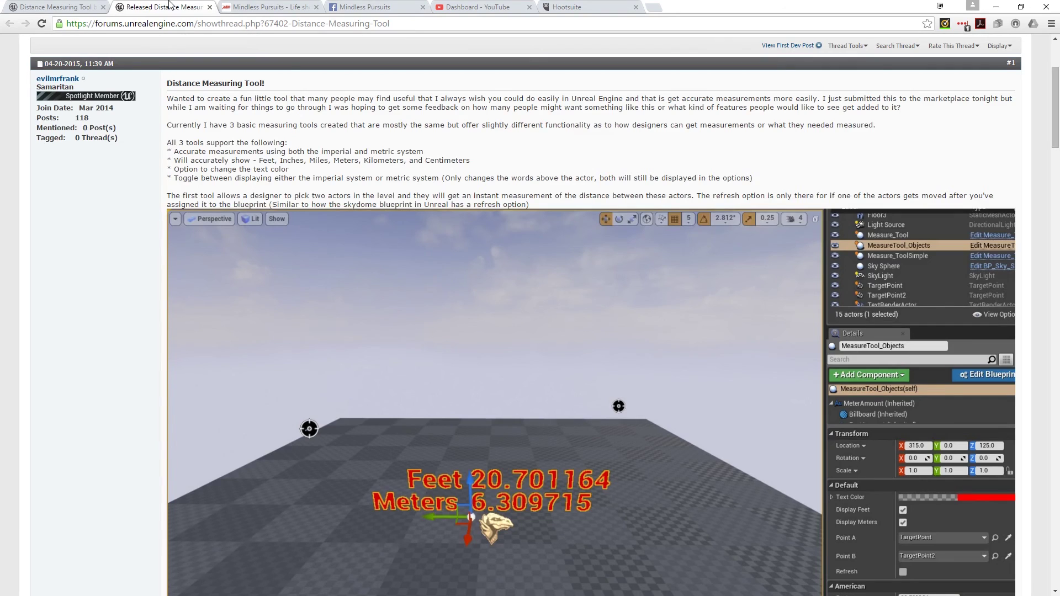
{"action": "scroll", "coordinate": [550, 201], "scroll_direction": "down", "scroll_amount": 15}
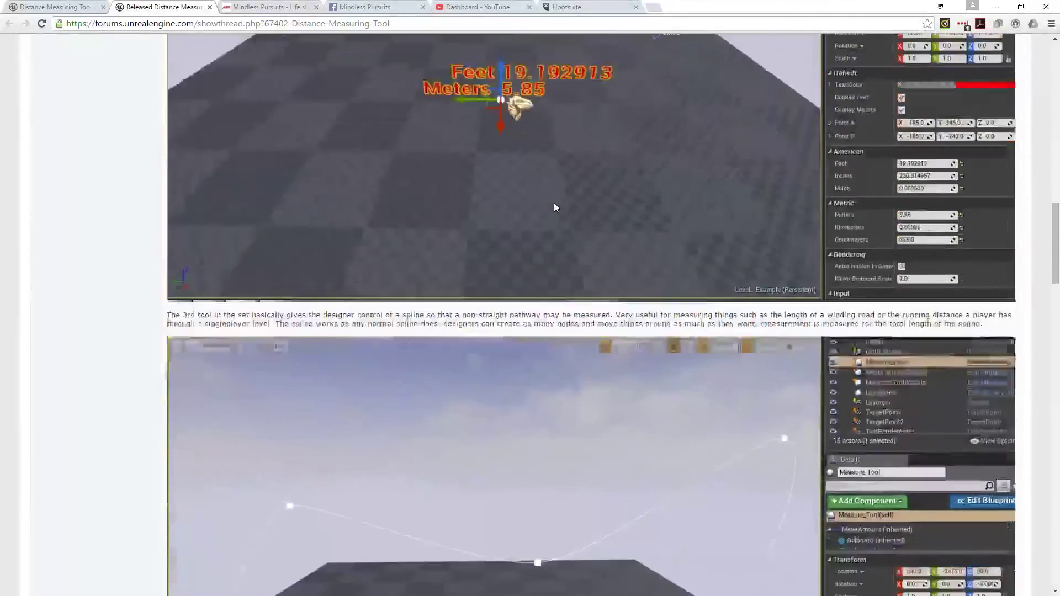
{"action": "scroll", "coordinate": [554, 207], "scroll_direction": "down", "scroll_amount": 8}
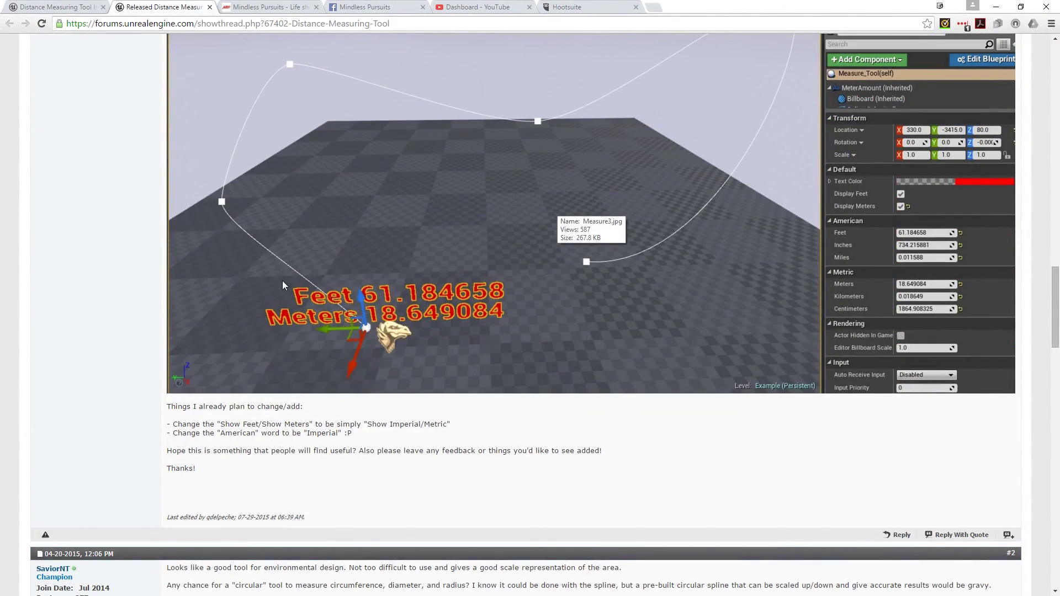
{"action": "scroll", "coordinate": [616, 237], "scroll_direction": "down", "scroll_amount": 7}
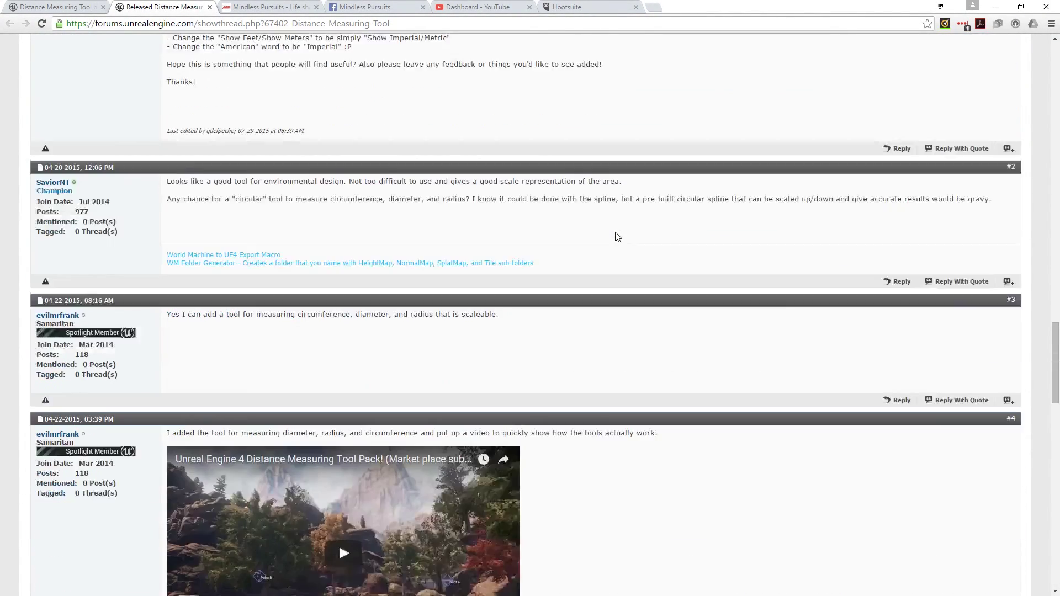
{"action": "scroll", "coordinate": [617, 237], "scroll_direction": "down", "scroll_amount": 3}
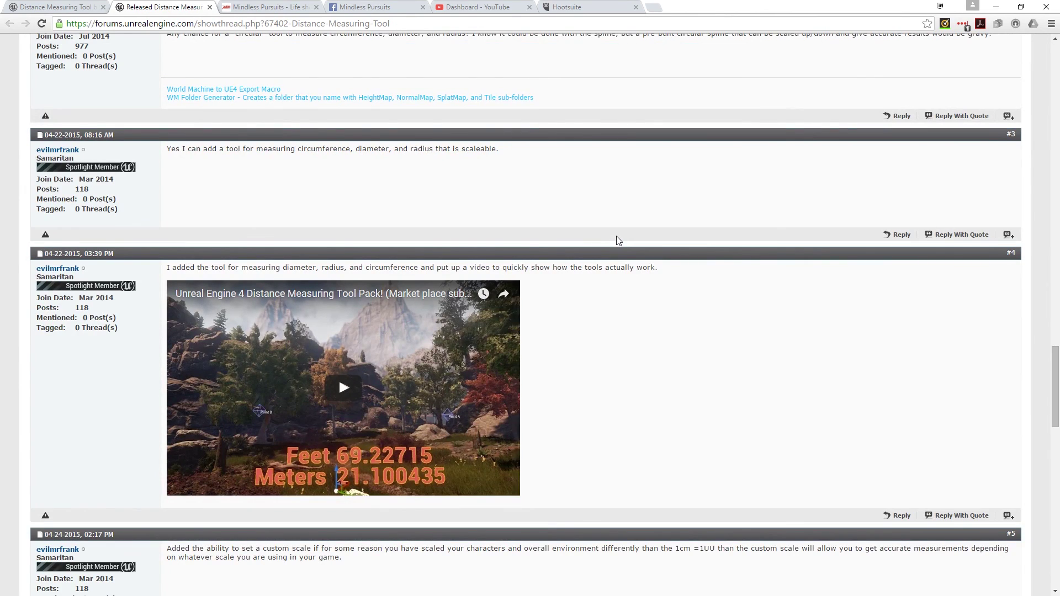
{"action": "scroll", "coordinate": [617, 240], "scroll_direction": "up", "scroll_amount": 3}
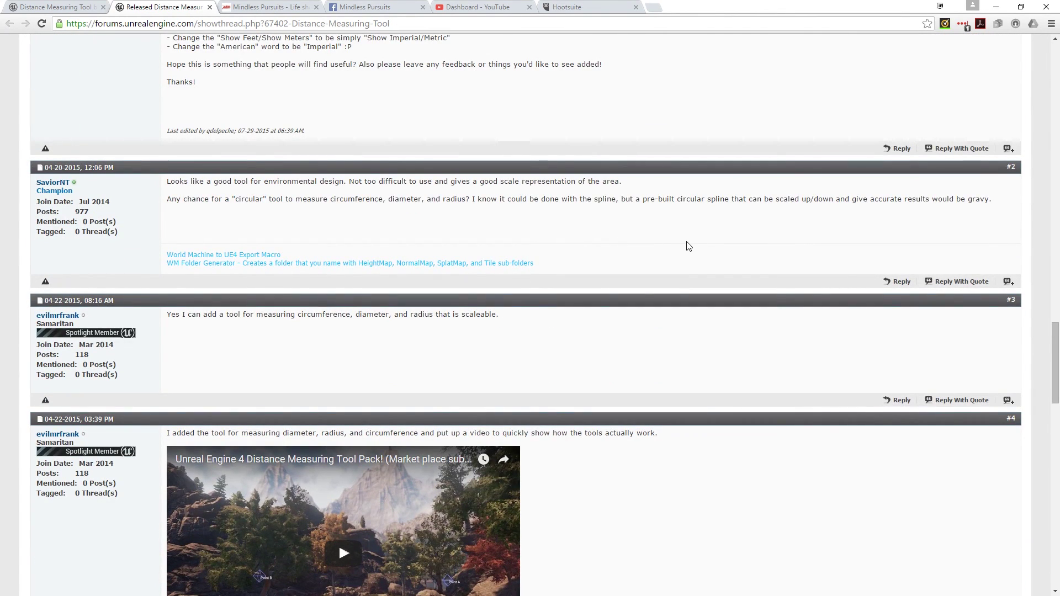
{"action": "scroll", "coordinate": [689, 247], "scroll_direction": "down", "scroll_amount": 4}
{"action": "scroll", "coordinate": [690, 248], "scroll_direction": "up", "scroll_amount": 2}
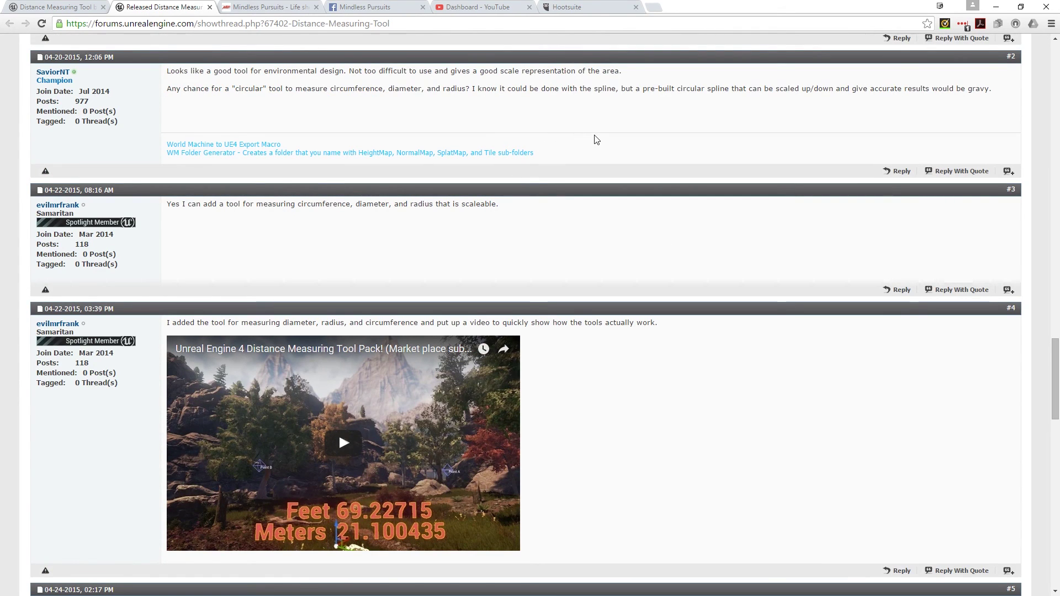
{"action": "scroll", "coordinate": [690, 254], "scroll_direction": "down", "scroll_amount": 6}
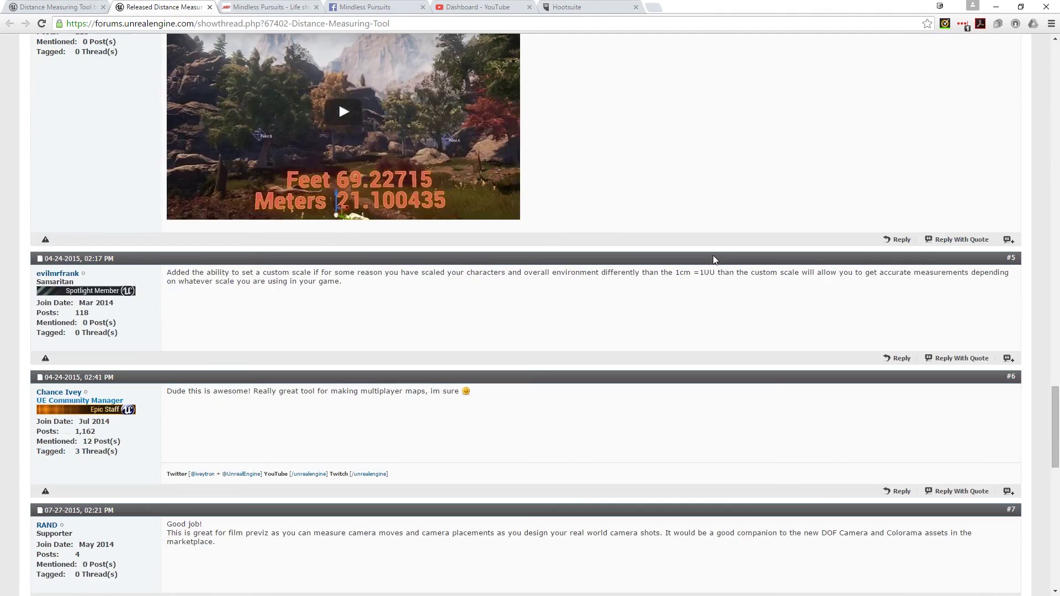
{"action": "scroll", "coordinate": [714, 257], "scroll_direction": "down", "scroll_amount": 6}
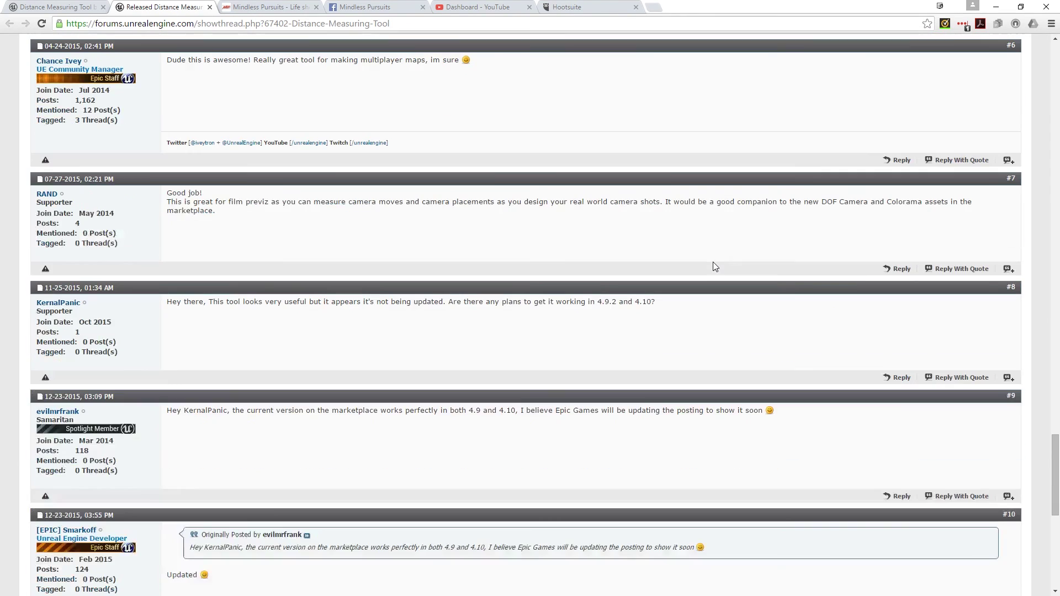
{"action": "scroll", "coordinate": [699, 265], "scroll_direction": "down", "scroll_amount": 2}
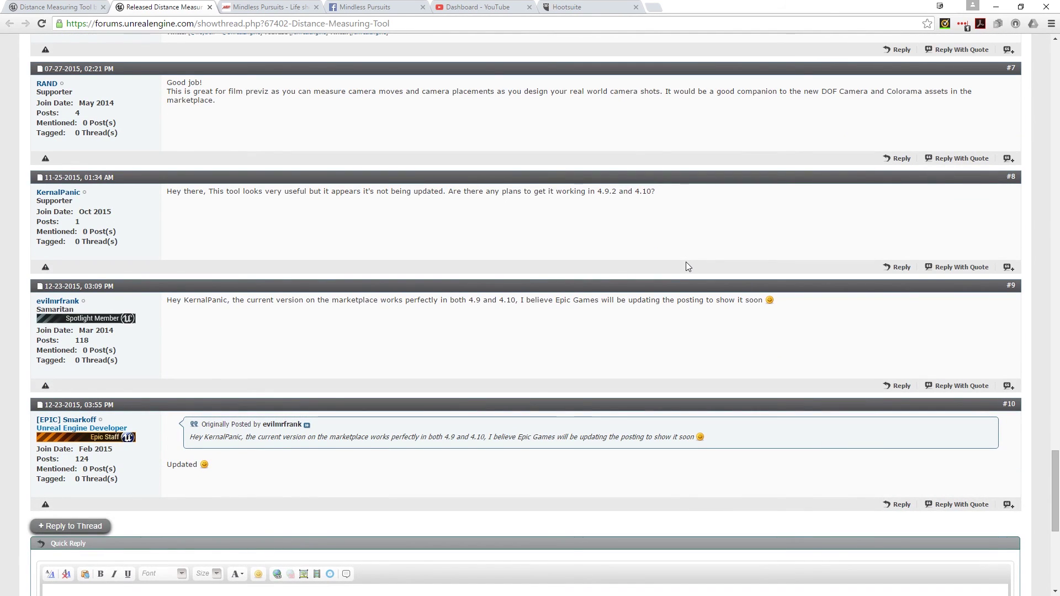
{"action": "scroll", "coordinate": [685, 262], "scroll_direction": "up", "scroll_amount": 1}
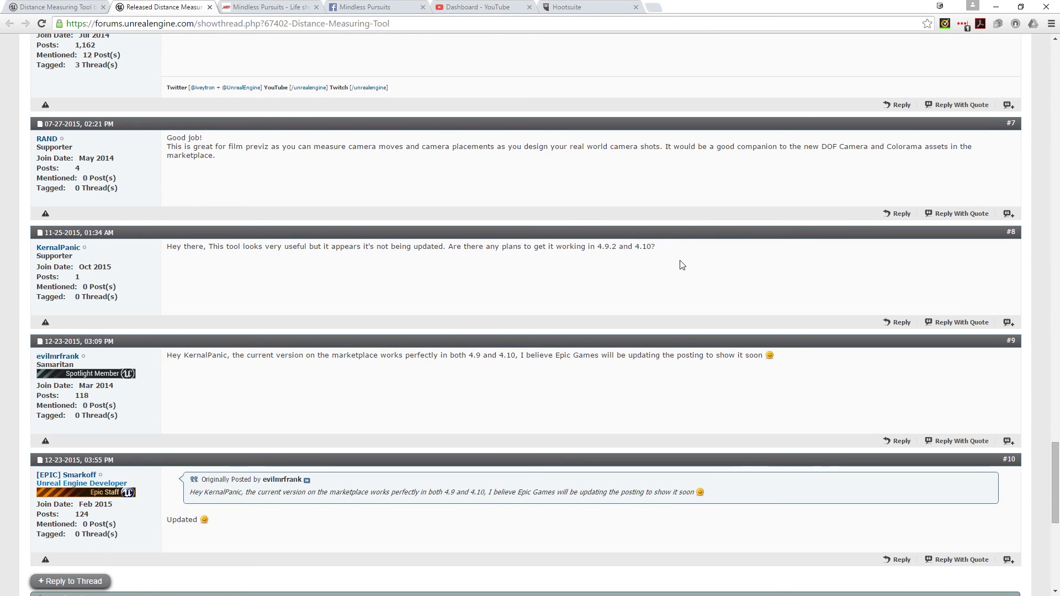
Right-click the forum thread near post #10 to bring up Chrome's context menu
{"action": "right_click", "coordinate": [543, 187]}
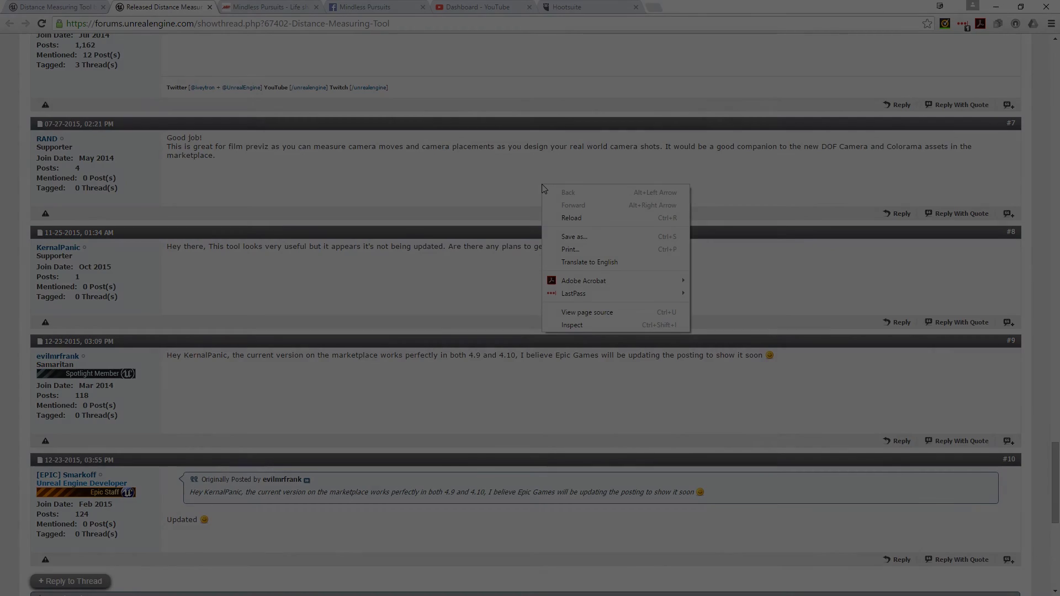